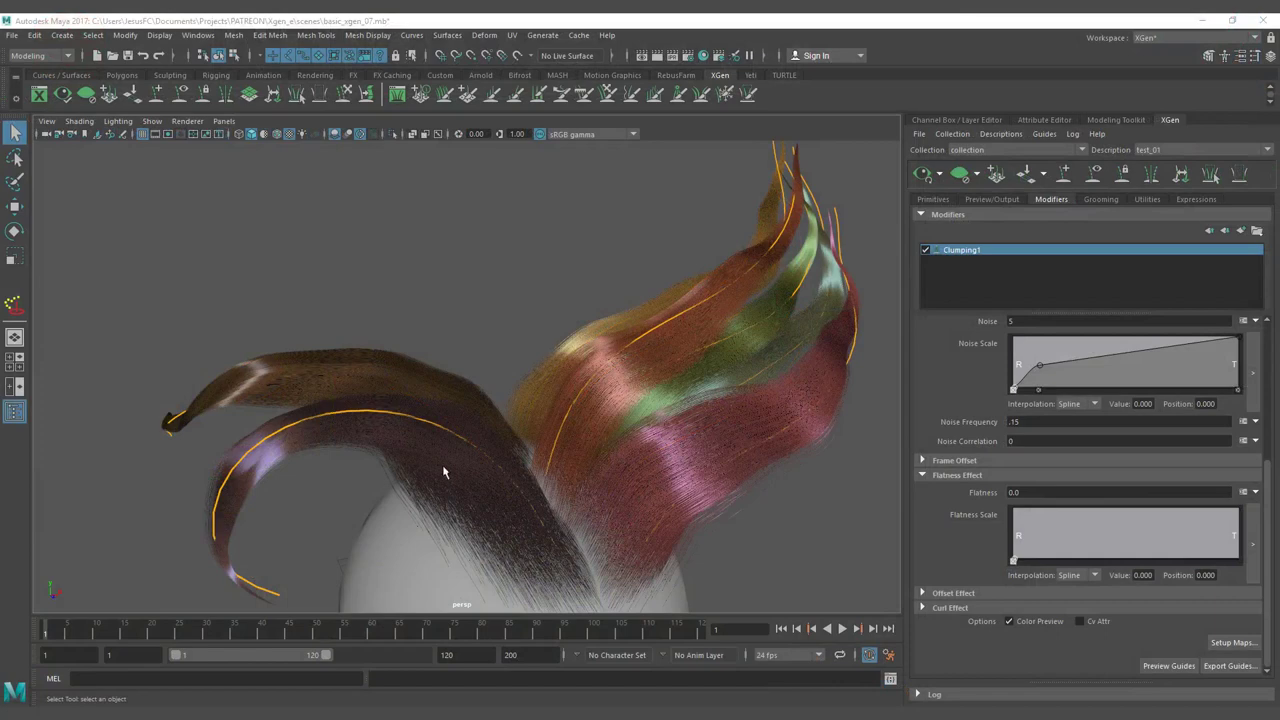
{"action": "left_click_drag", "start_coordinate": [443, 468], "coordinate": [485, 456], "text": "alt"}
{"action": "left_click", "coordinate": [978, 460]}
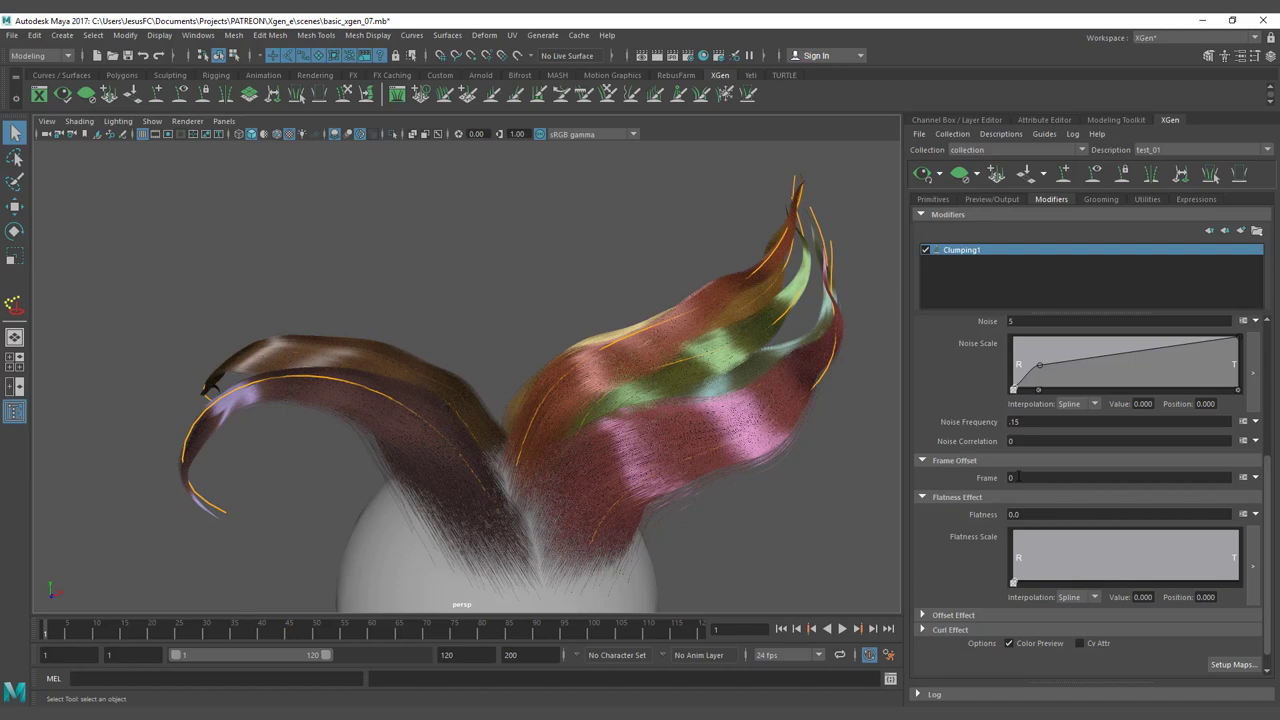
{"action": "left_click", "coordinate": [955, 461]}
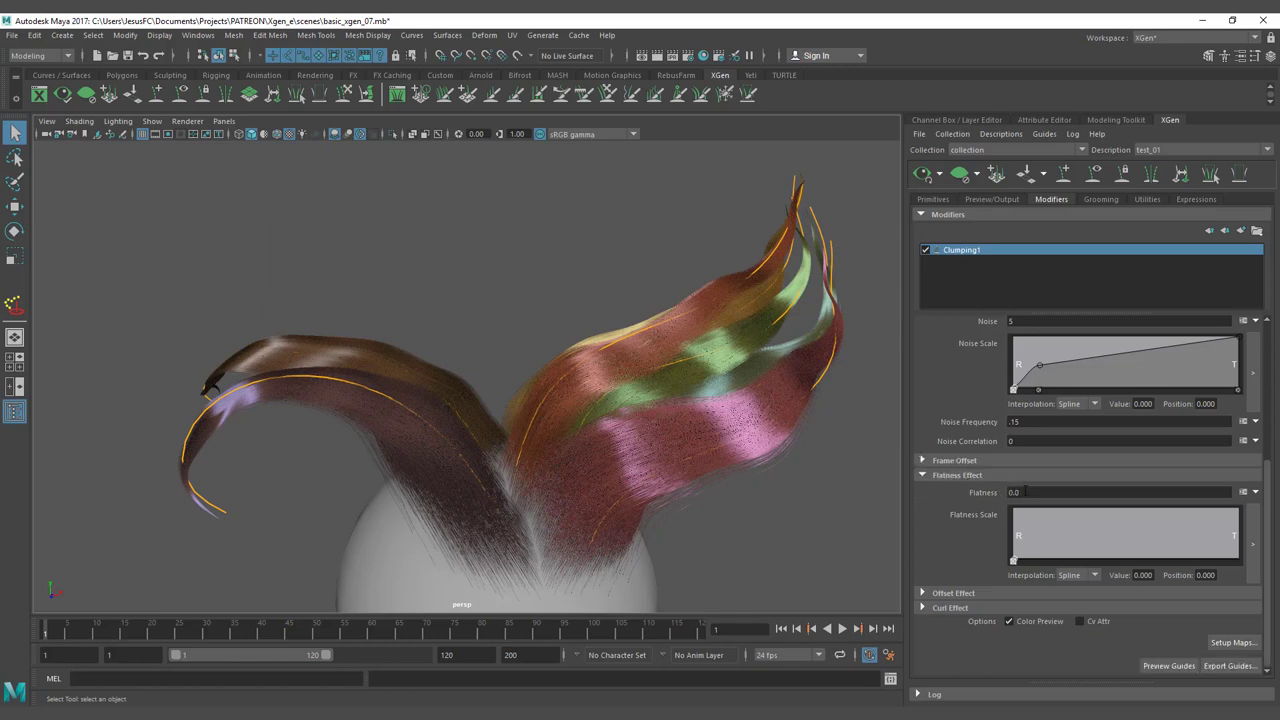
Lower the clumping modifier's Noise Frequency to .1 and refine it to .11.
{"action": "left_click_drag", "start_coordinate": [687, 447], "coordinate": [642, 426], "text": "alt"}
{"action": "left_click", "coordinate": [1033, 423]}
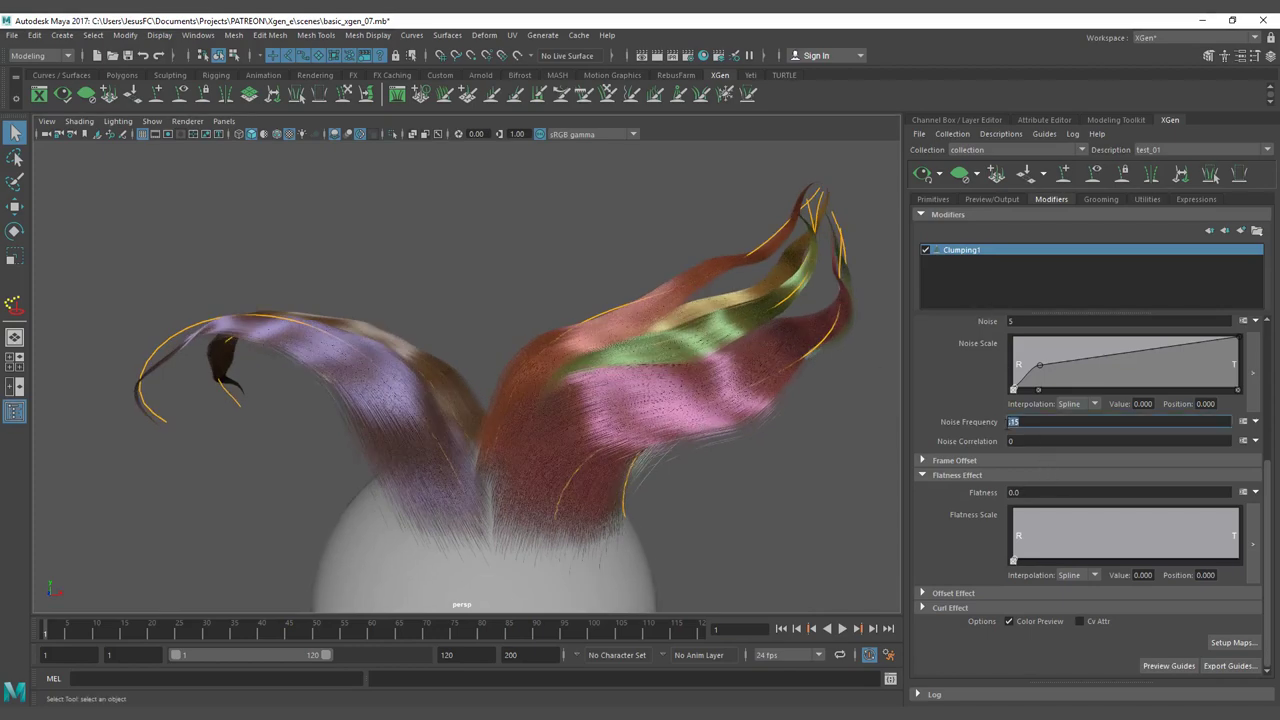
{"action": "type", "text": ".1"}
{"action": "key", "text": "Return"}
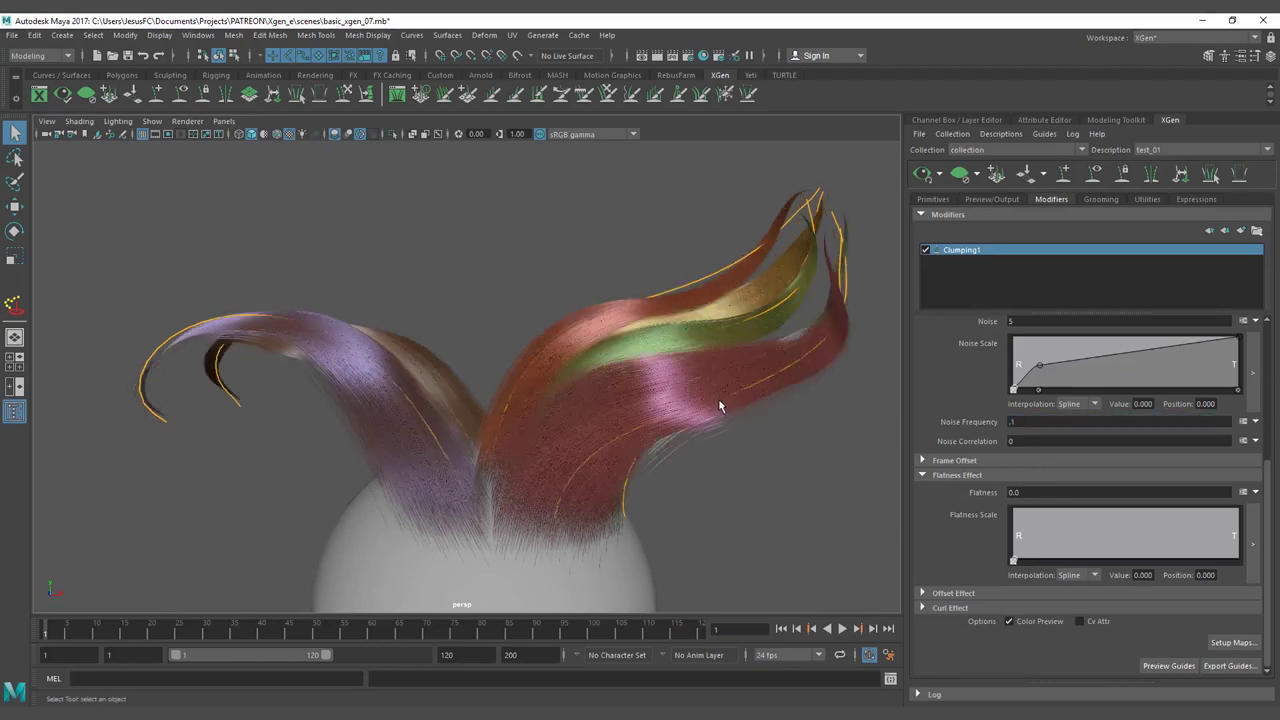
{"action": "left_click", "coordinate": [1018, 423]}
{"action": "type", "text": "1"}
{"action": "key", "text": "Return"}
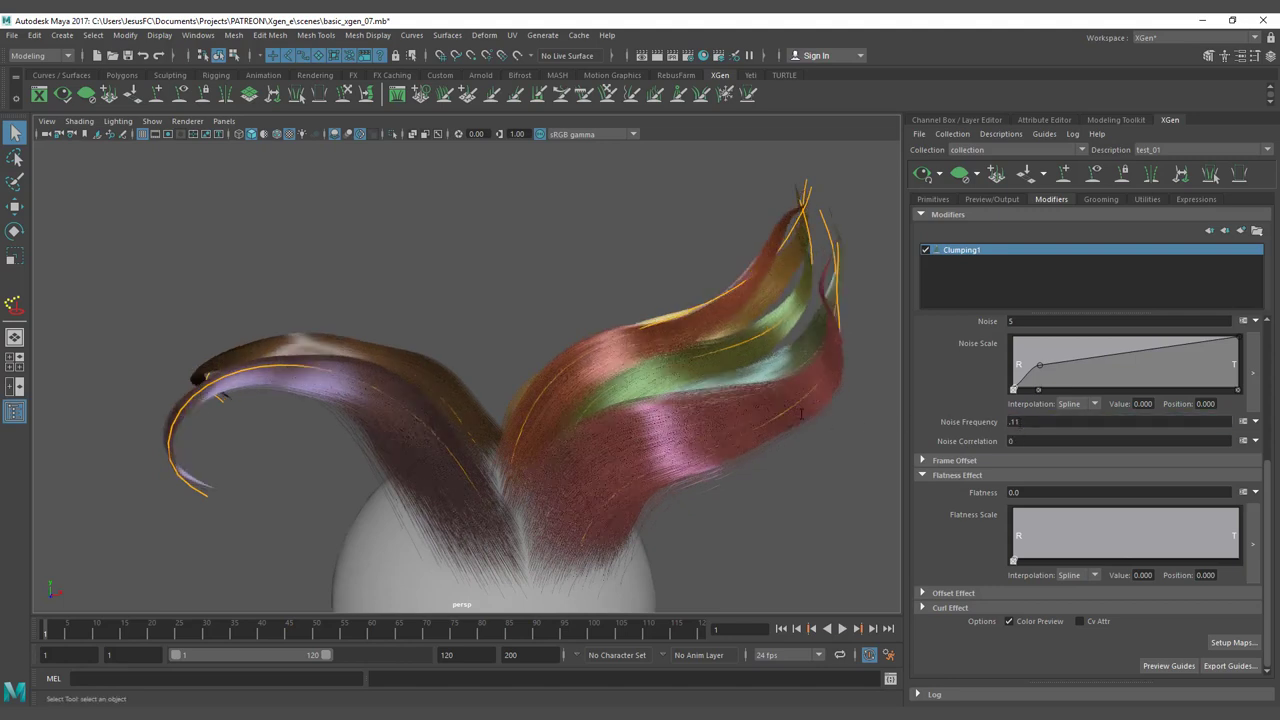
Set Flatness to 1 and add a Flatness Scale ramp point at value 1.000, position about 0.547.
{"action": "left_click", "coordinate": [1014, 492]}
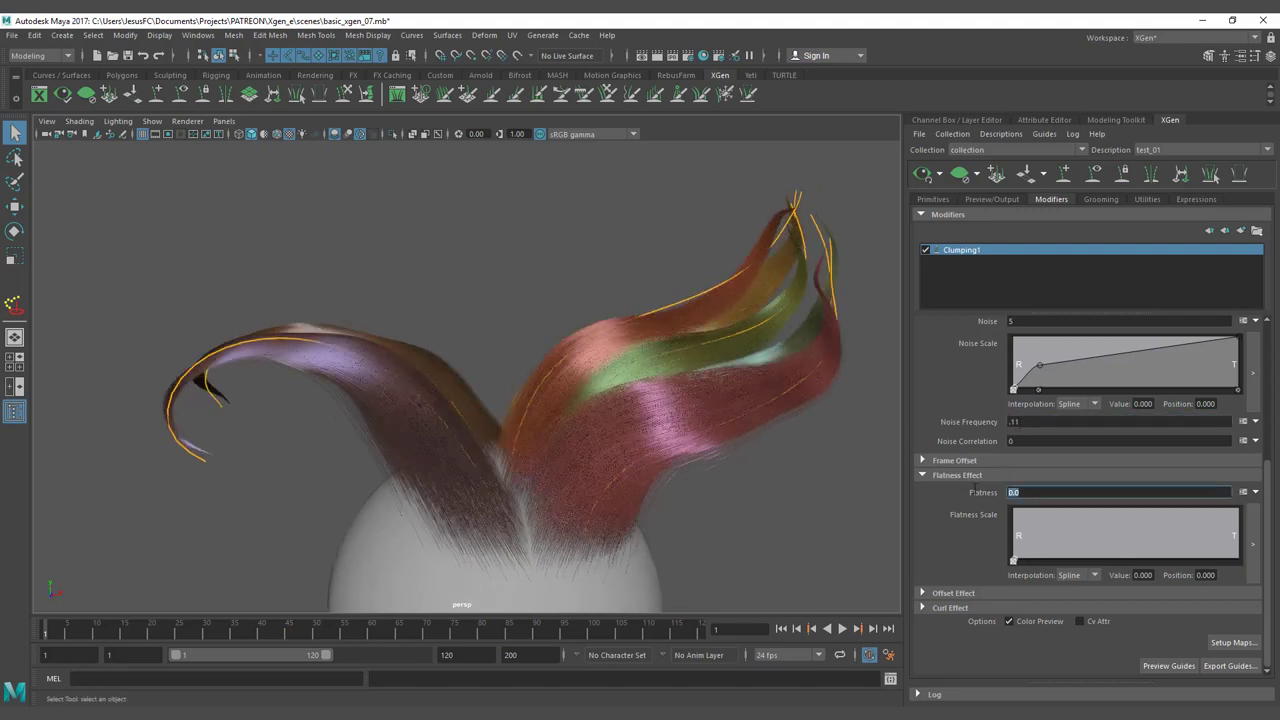
{"action": "type", "text": "1"}
{"action": "key", "text": "Return"}
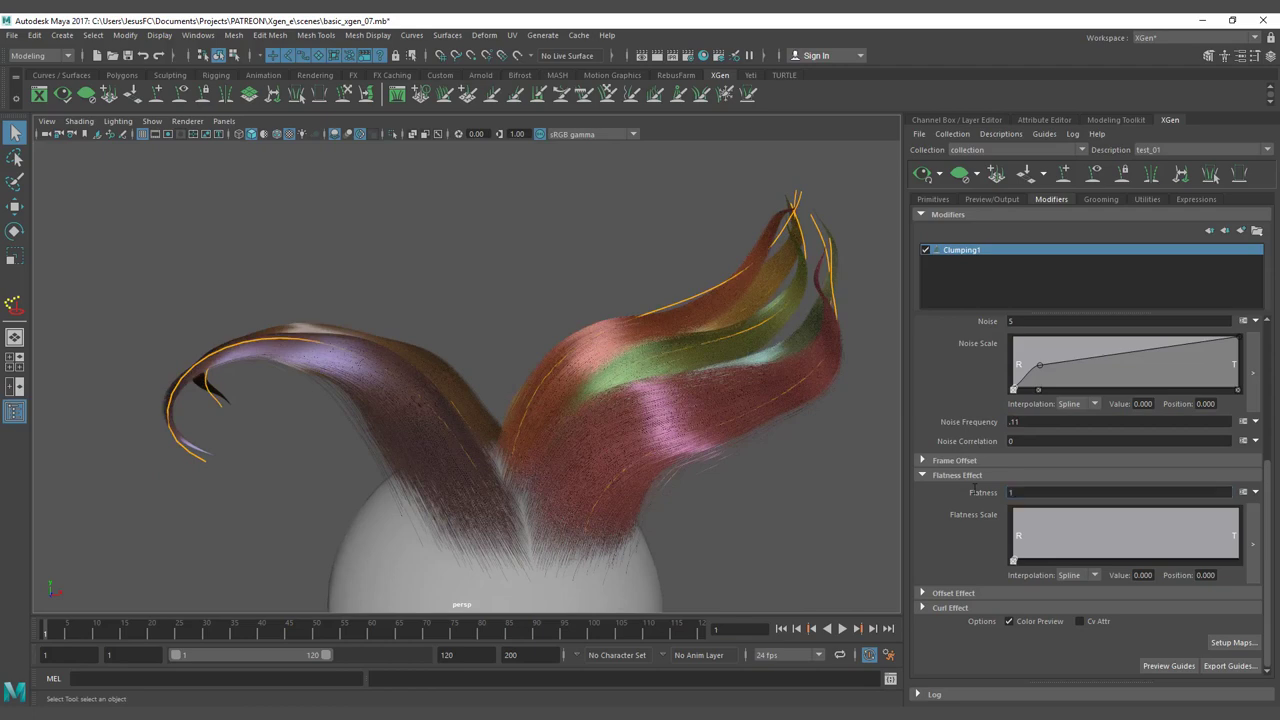
{"action": "left_click", "coordinate": [1133, 524]}
{"action": "left_click_drag", "start_coordinate": [796, 360], "coordinate": [491, 423], "text": "alt"}
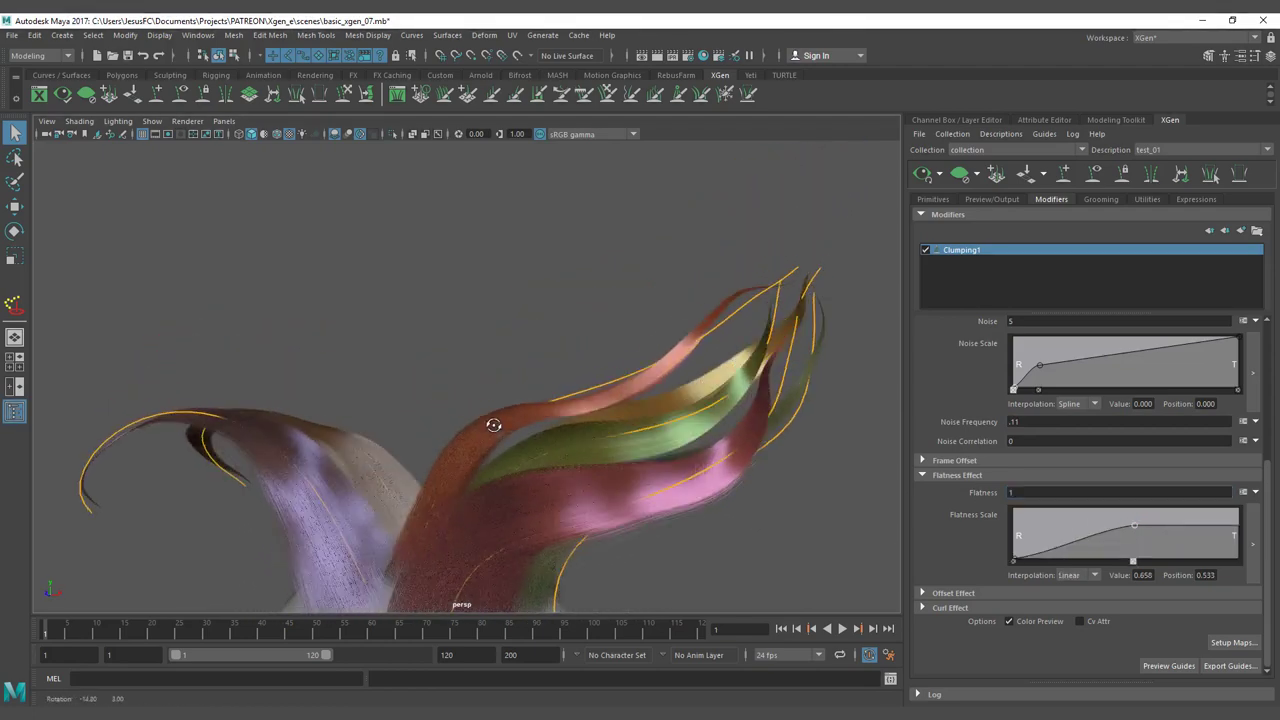
{"action": "left_click_drag", "start_coordinate": [1136, 525], "coordinate": [1137, 508]}
Examine the flattened clumps from several sides and close up, especially the brown and purple strands.
{"action": "left_click_drag", "start_coordinate": [710, 396], "coordinate": [562, 411], "text": "alt"}
{"action": "right_click_drag", "start_coordinate": [562, 411], "coordinate": [520, 415], "text": "alt"}
{"action": "left_click_drag", "start_coordinate": [520, 415], "coordinate": [740, 430], "text": "alt"}
{"action": "right_click_drag", "start_coordinate": [740, 430], "coordinate": [628, 431], "text": "alt"}
{"action": "left_click_drag", "start_coordinate": [628, 431], "coordinate": [587, 446], "text": "alt"}
{"action": "right_click_drag", "start_coordinate": [587, 446], "coordinate": [746, 451], "text": "alt"}
{"action": "middle_click_drag", "start_coordinate": [746, 451], "coordinate": [613, 476], "text": "alt"}
{"action": "right_click_drag", "start_coordinate": [485, 466], "coordinate": [765, 500], "text": "alt"}
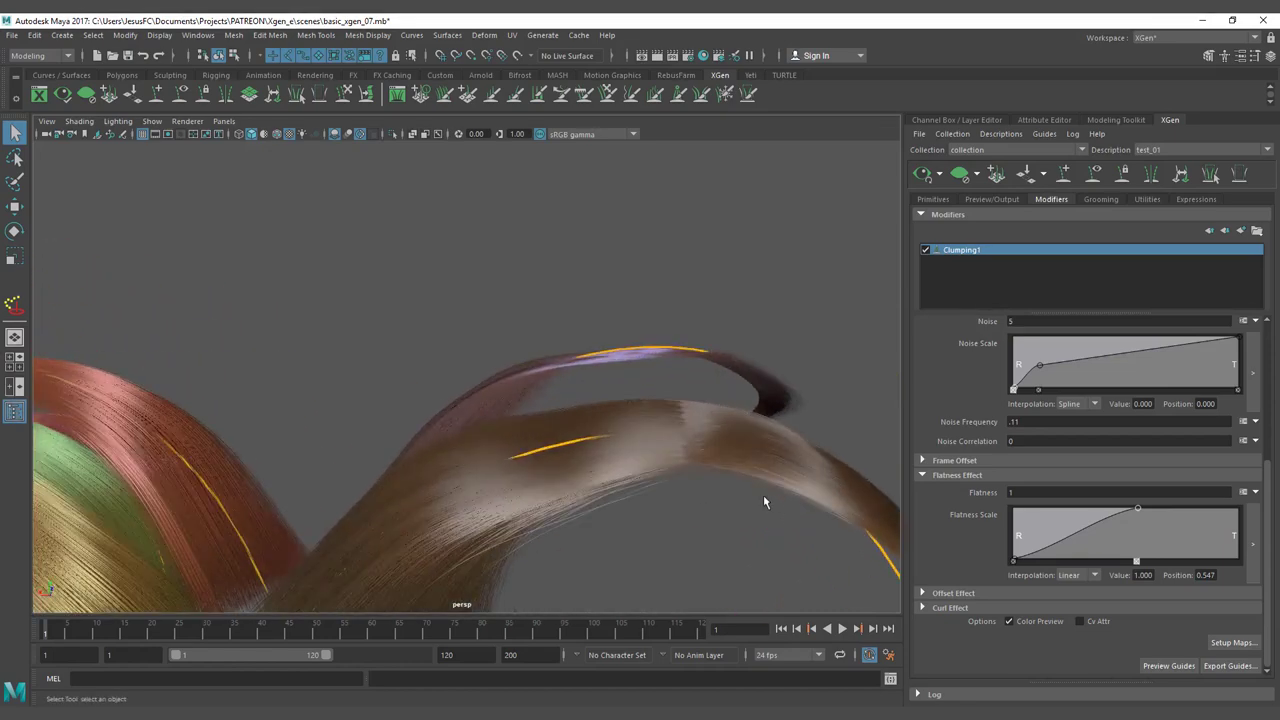
{"action": "left_click_drag", "start_coordinate": [765, 500], "coordinate": [760, 526], "text": "alt"}
{"action": "middle_click_drag", "start_coordinate": [653, 475], "coordinate": [635, 489], "text": "alt"}
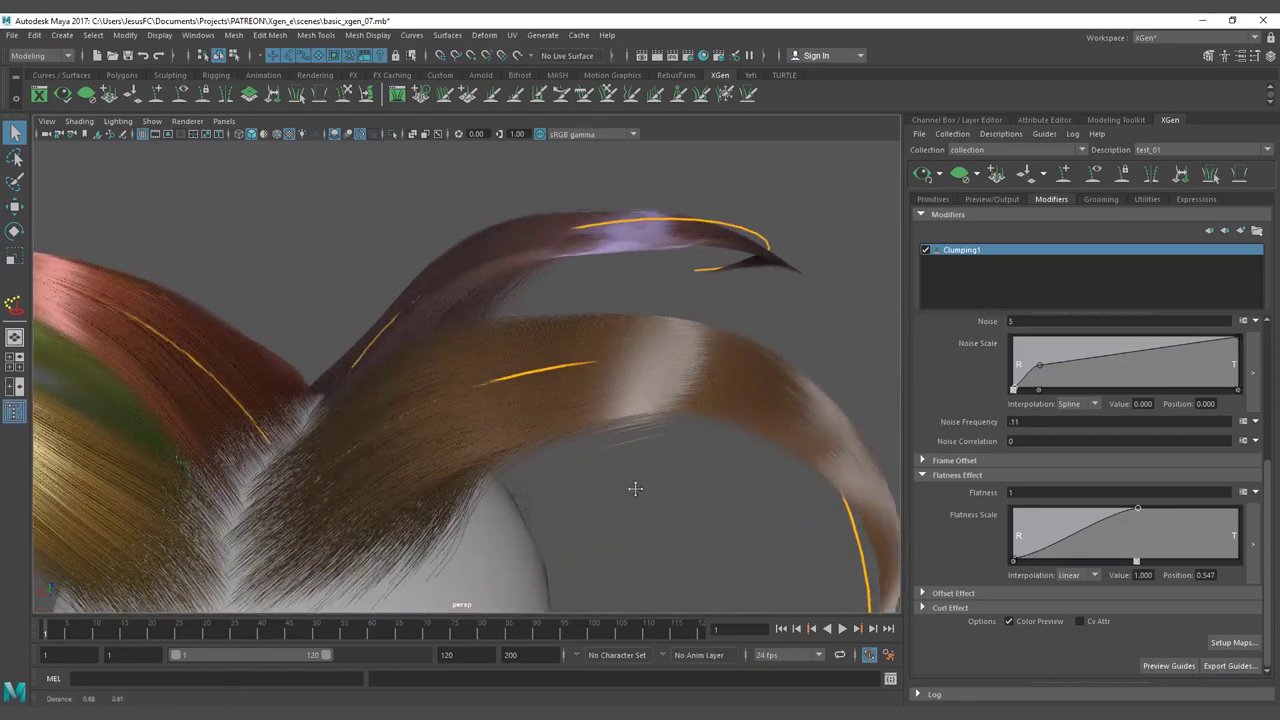
{"action": "left_click_drag", "start_coordinate": [635, 488], "coordinate": [609, 494], "text": "alt"}
{"action": "right_click_drag", "start_coordinate": [609, 494], "coordinate": [99, 400], "text": "alt"}
{"action": "left_click_drag", "start_coordinate": [99, 400], "coordinate": [447, 376], "text": "alt"}
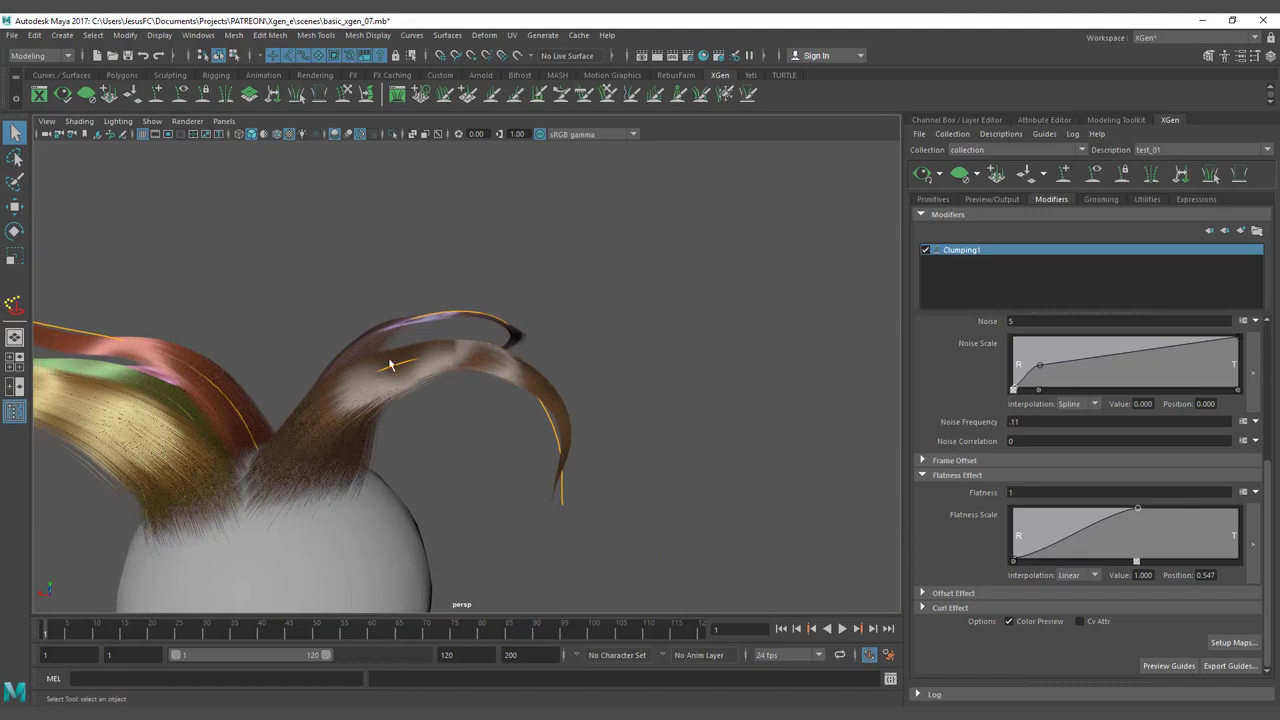
{"action": "right_click_drag", "start_coordinate": [352, 352], "coordinate": [559, 379], "text": "alt"}
{"action": "right_click_drag", "start_coordinate": [302, 343], "coordinate": [844, 376], "text": "alt"}
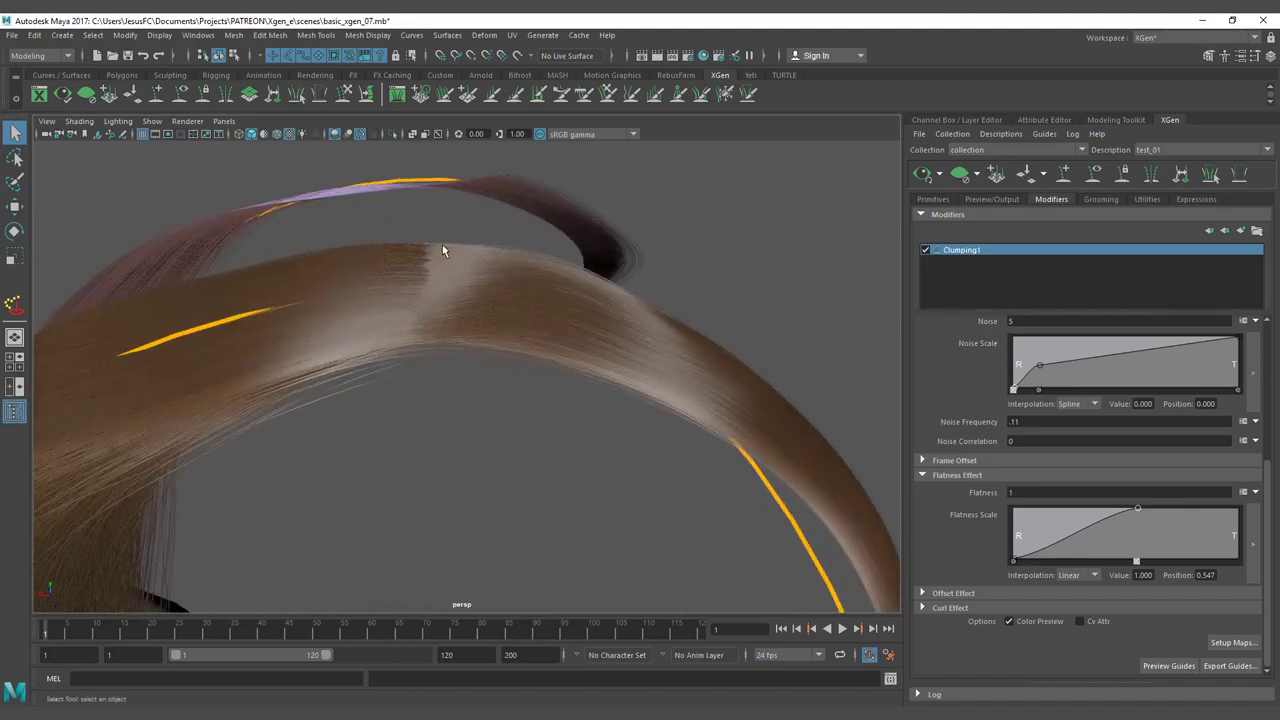
{"action": "right_click_drag", "start_coordinate": [329, 258], "coordinate": [620, 297], "text": "alt"}
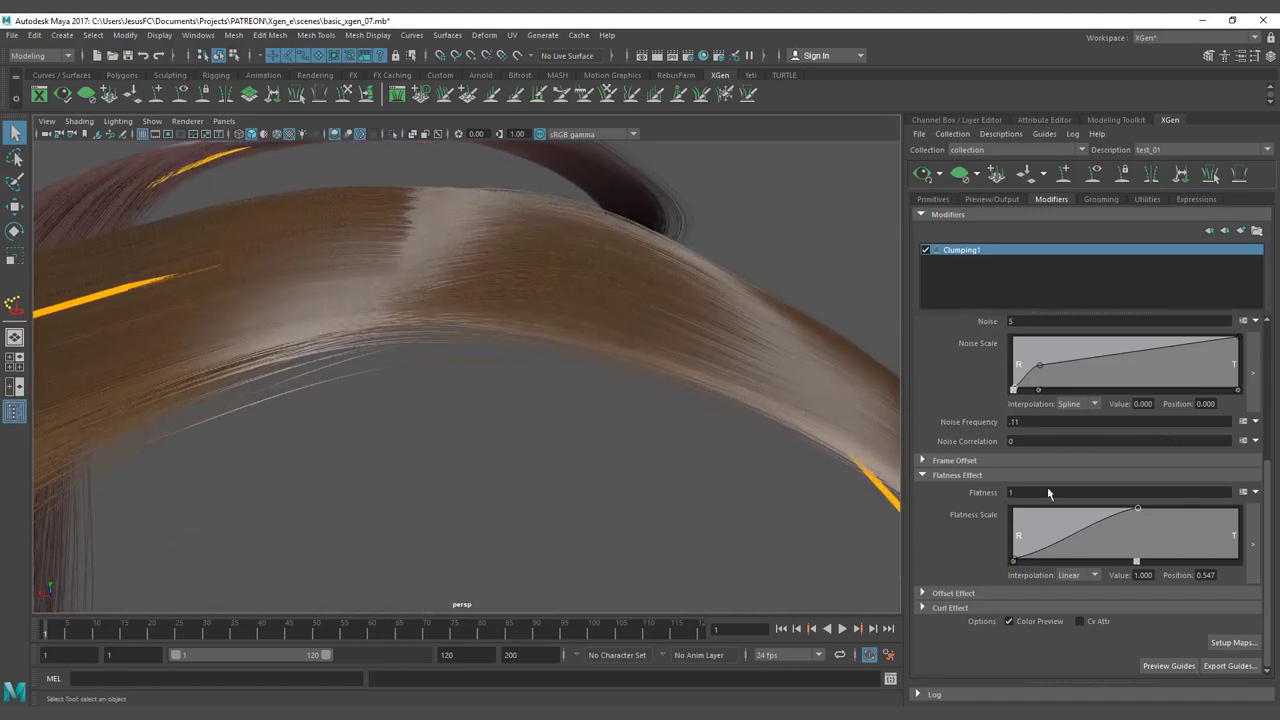
Lower the middle Flatness Scale ramp point to about value 0.632, position 0.565, and refresh the hair preview.
{"action": "left_click_drag", "start_coordinate": [1135, 512], "coordinate": [1141, 527]}
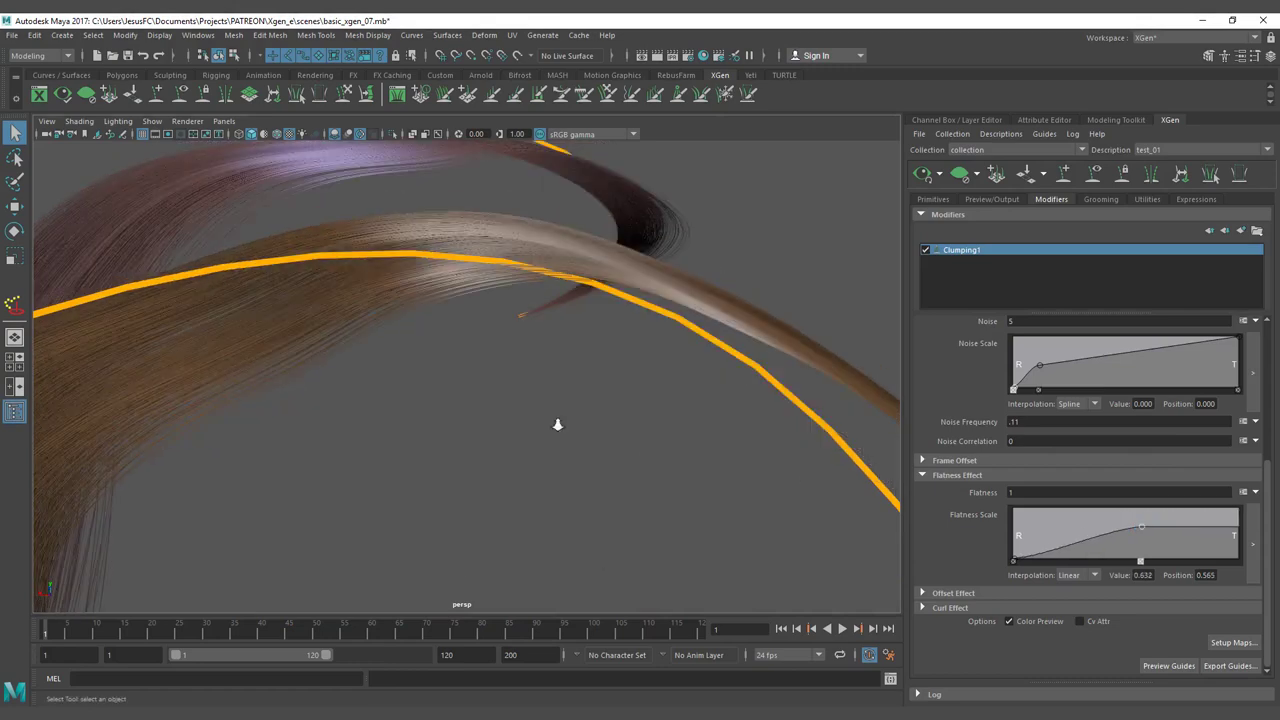
{"action": "right_click_drag", "start_coordinate": [557, 423], "coordinate": [256, 415], "text": "alt"}
{"action": "left_click_drag", "start_coordinate": [256, 415], "coordinate": [871, 217], "text": "alt"}
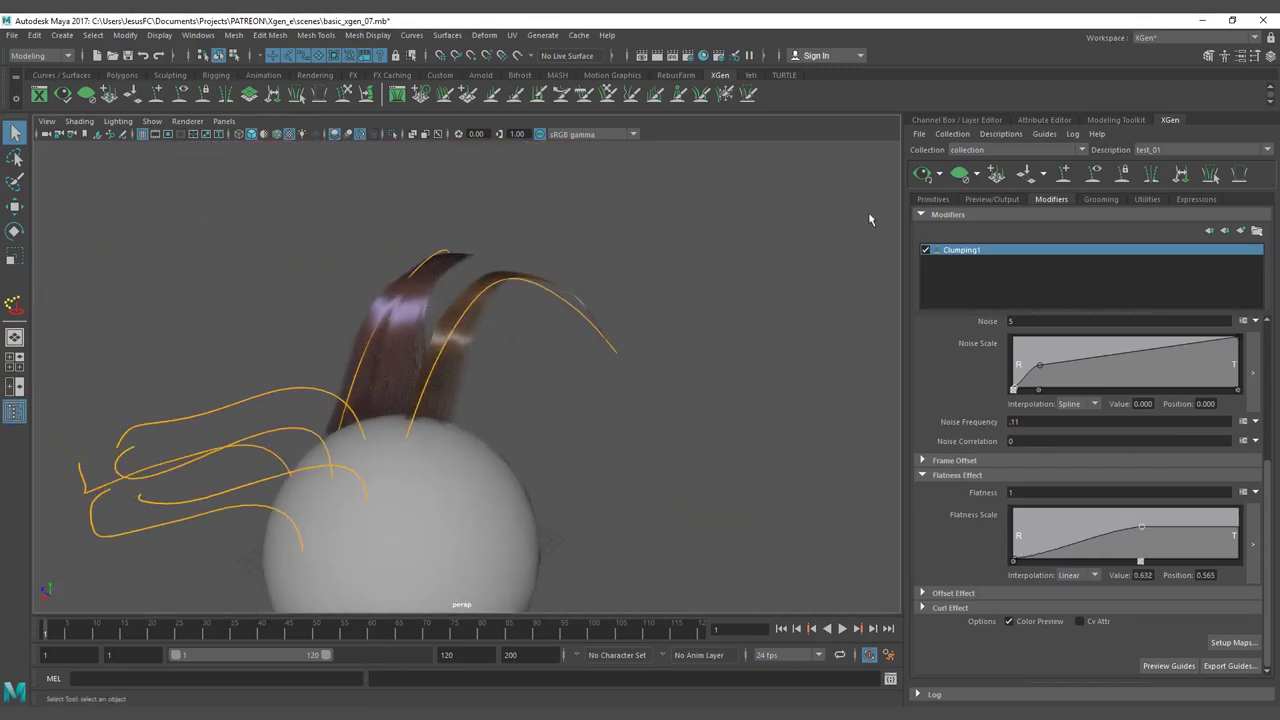
{"action": "left_click", "coordinate": [919, 182]}
{"action": "left_click_drag", "start_coordinate": [409, 360], "coordinate": [625, 380], "text": "alt"}
{"action": "middle_click_drag", "start_coordinate": [660, 381], "coordinate": [680, 282], "text": "alt"}
{"action": "right_click_drag", "start_coordinate": [680, 282], "coordinate": [513, 313], "text": "alt"}
{"action": "left_click_drag", "start_coordinate": [513, 313], "coordinate": [537, 303], "text": "alt"}
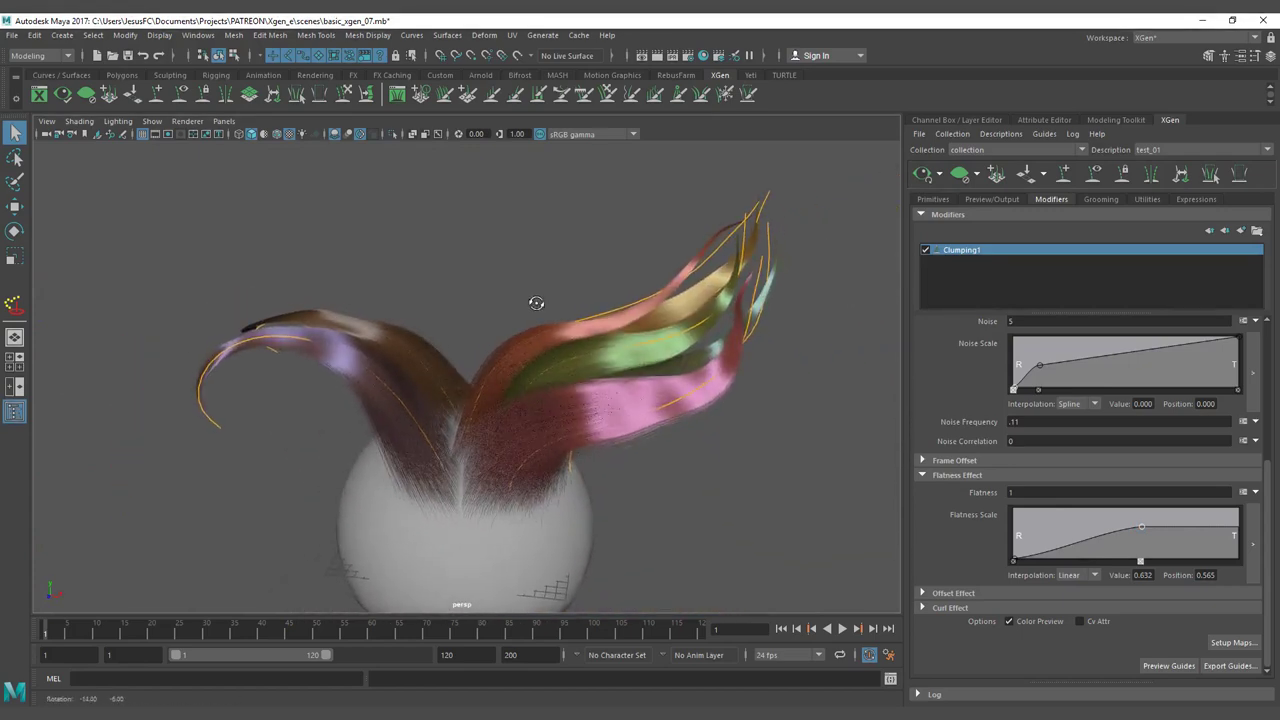
Set the clumps' Flatness to 0 and check their shape from both sides.
{"action": "double_click", "coordinate": [1011, 492]}
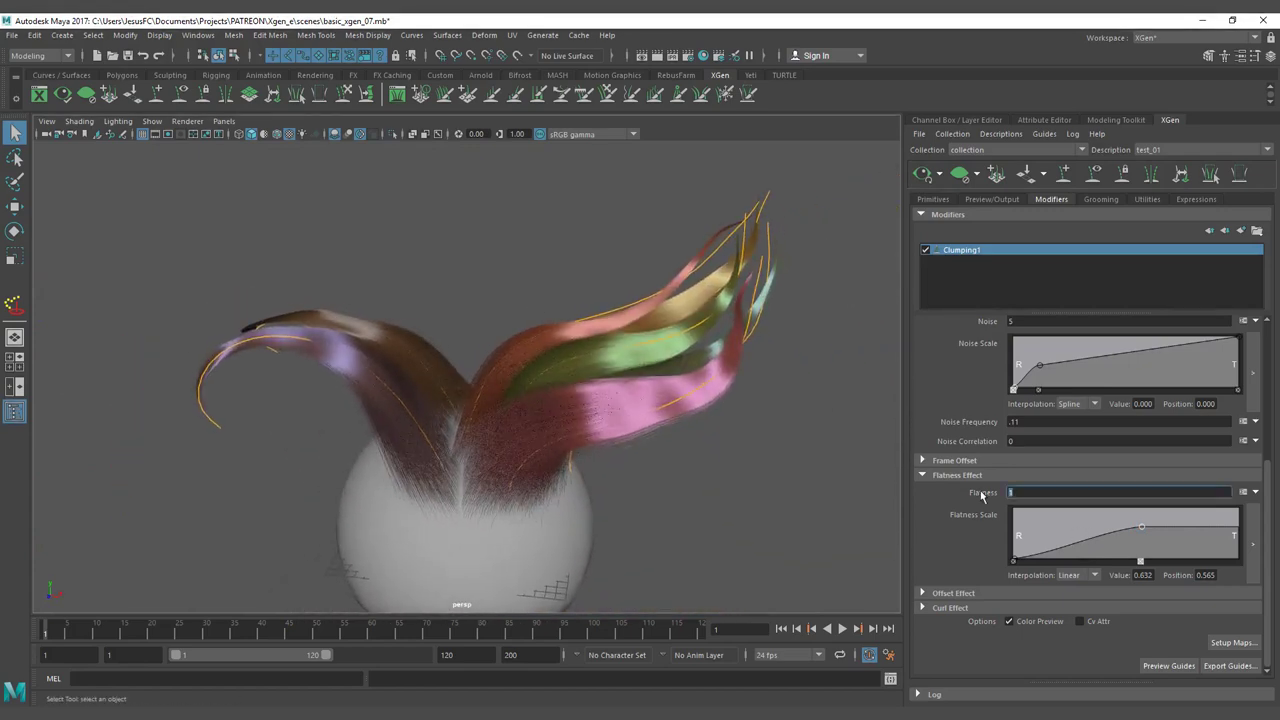
{"action": "type", "text": "0"}
{"action": "key", "text": "Return"}
{"action": "left_click_drag", "start_coordinate": [668, 437], "coordinate": [448, 376], "text": "alt"}
{"action": "right_click_drag", "start_coordinate": [448, 376], "coordinate": [561, 408], "text": "alt"}
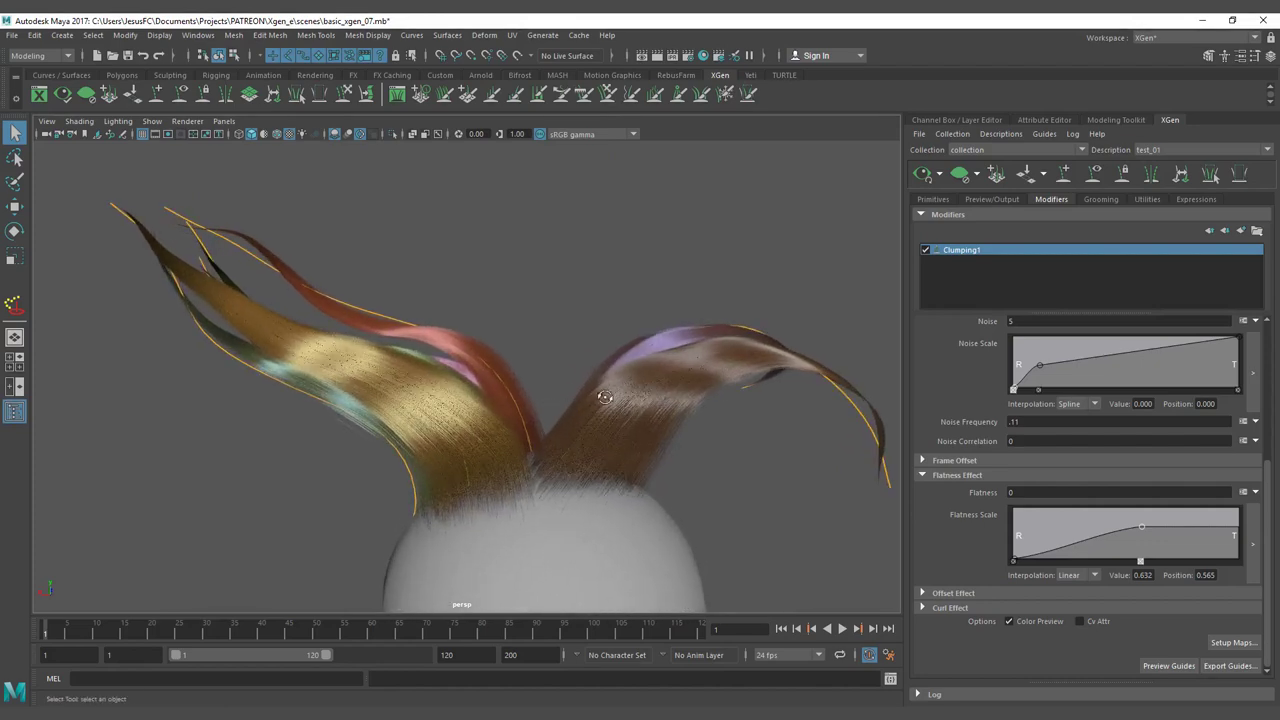
{"action": "left_click_drag", "start_coordinate": [605, 397], "coordinate": [416, 408], "text": "alt"}
Try Flatness at 1 again for comparison and return it to 0.
{"action": "left_click", "coordinate": [1053, 492]}
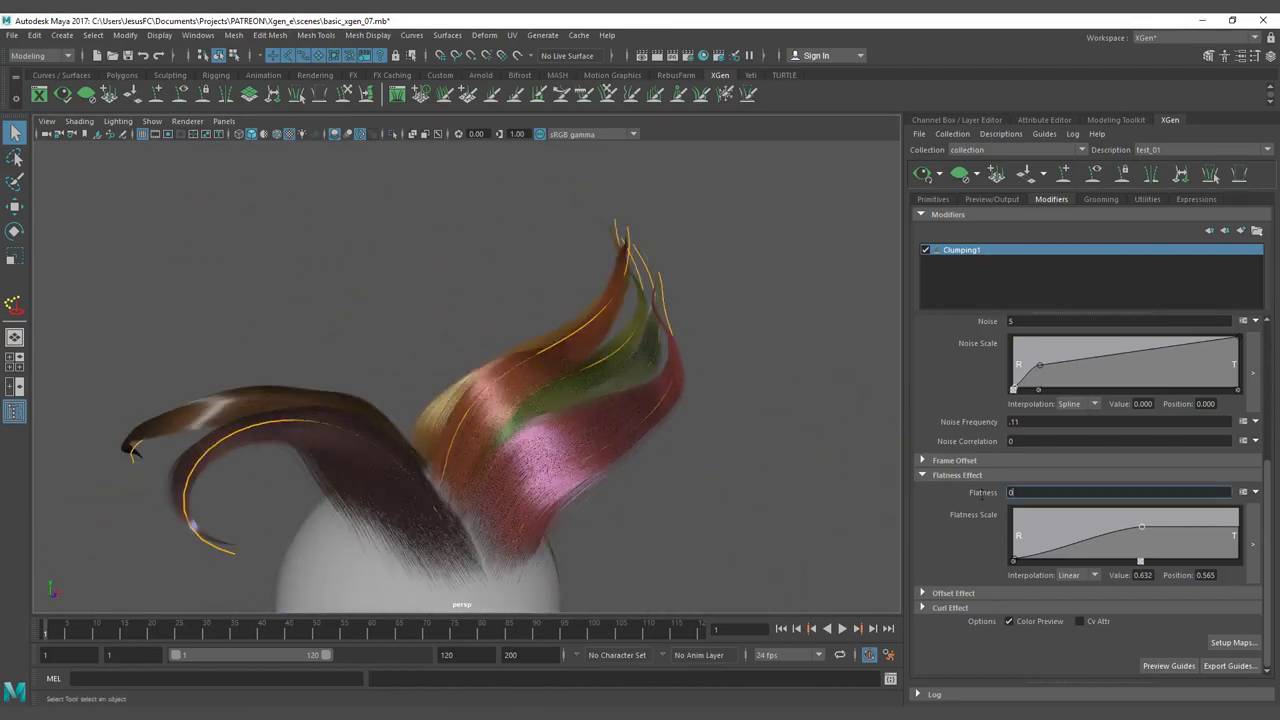
{"action": "key", "text": "Return"}
{"action": "left_click_drag", "start_coordinate": [463, 486], "coordinate": [403, 460], "text": "alt"}
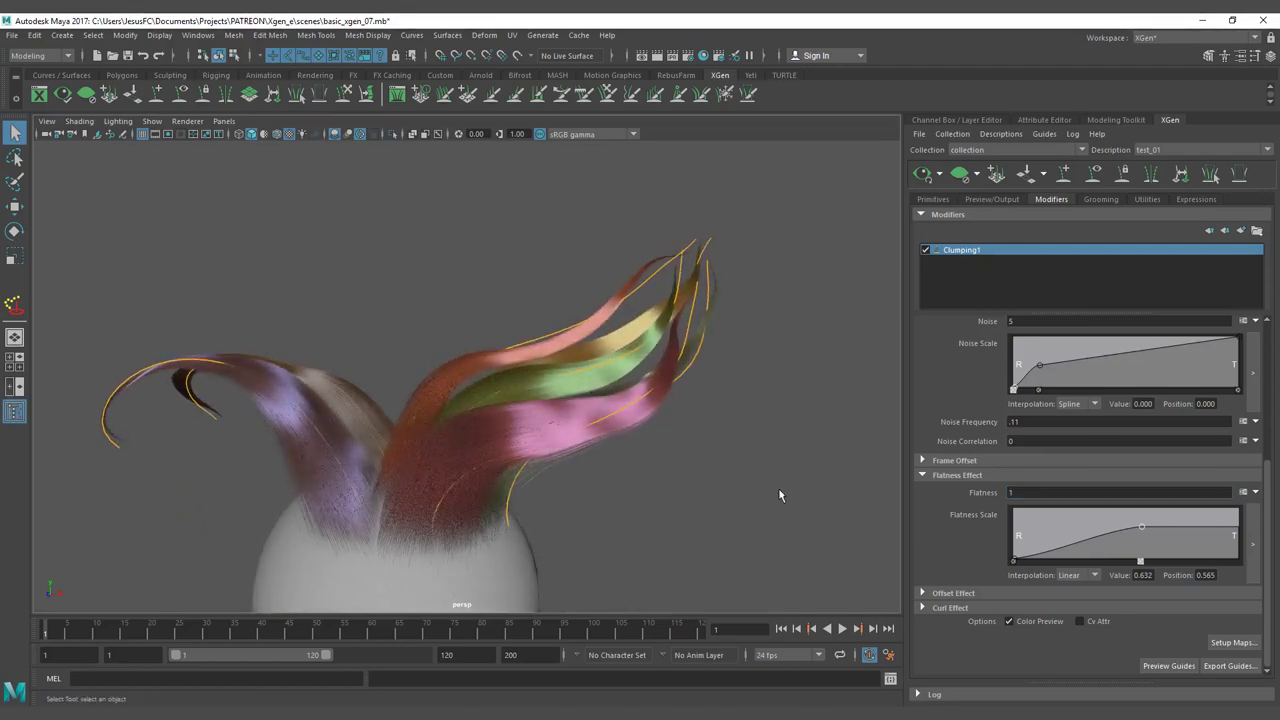
{"action": "left_click", "coordinate": [1053, 492]}
{"action": "type", "text": "0"}
{"action": "key", "text": "Return"}
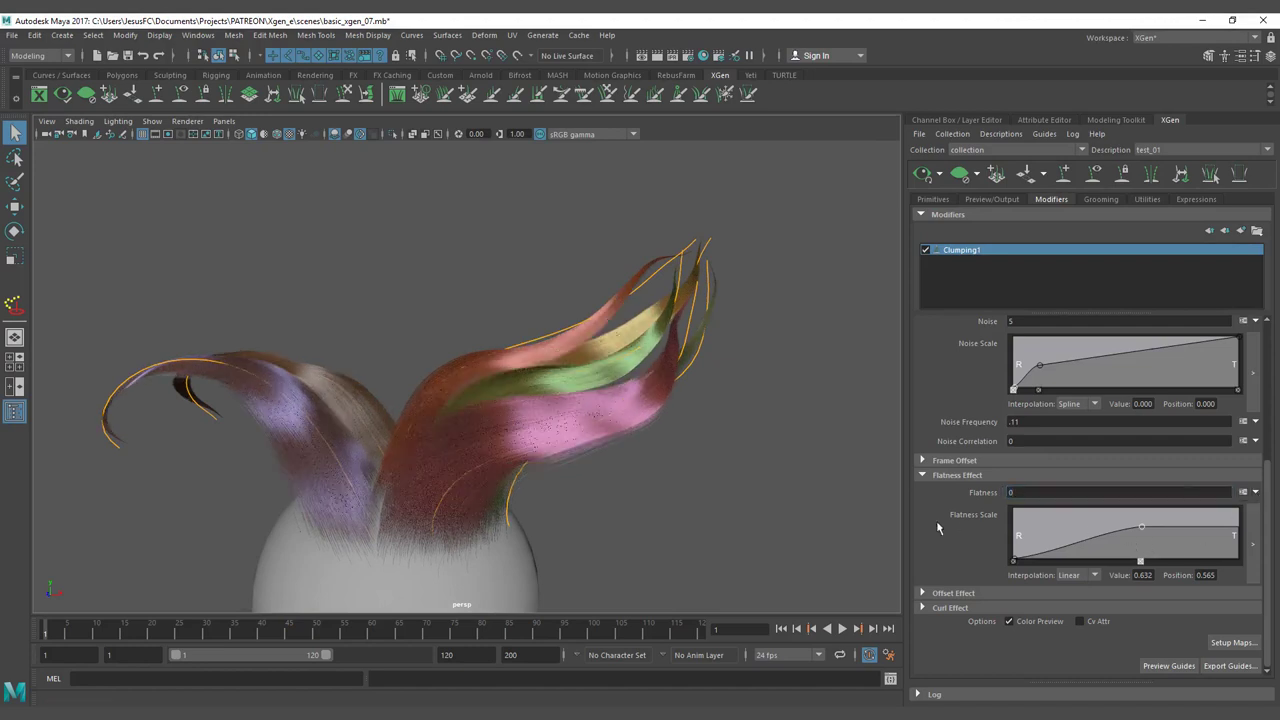
Reveal the Offset Effect settings and set the clump Offset to 1.
{"action": "left_click", "coordinate": [966, 593]}
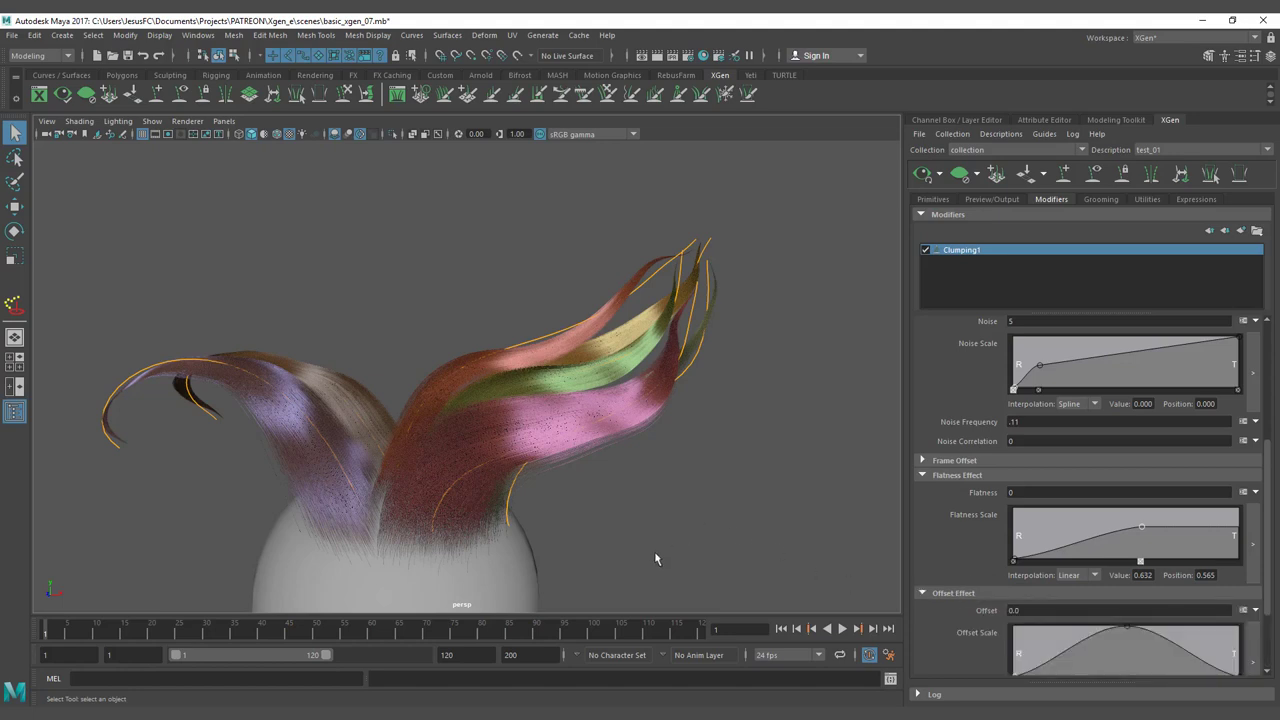
{"action": "middle_click_drag", "start_coordinate": [655, 558], "coordinate": [702, 470], "text": "alt"}
{"action": "scroll", "coordinate": [982, 593], "scroll_direction": "down", "scroll_amount": 2}
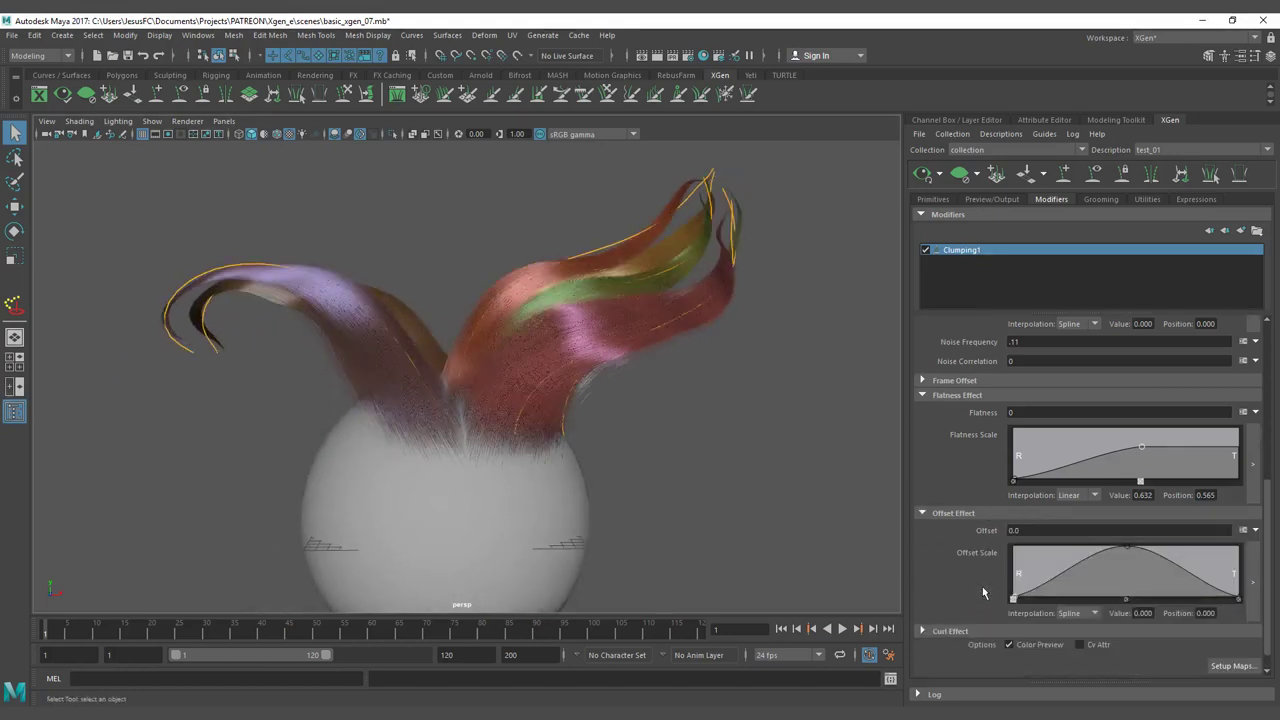
{"action": "left_click_drag", "start_coordinate": [1026, 531], "coordinate": [983, 532]}
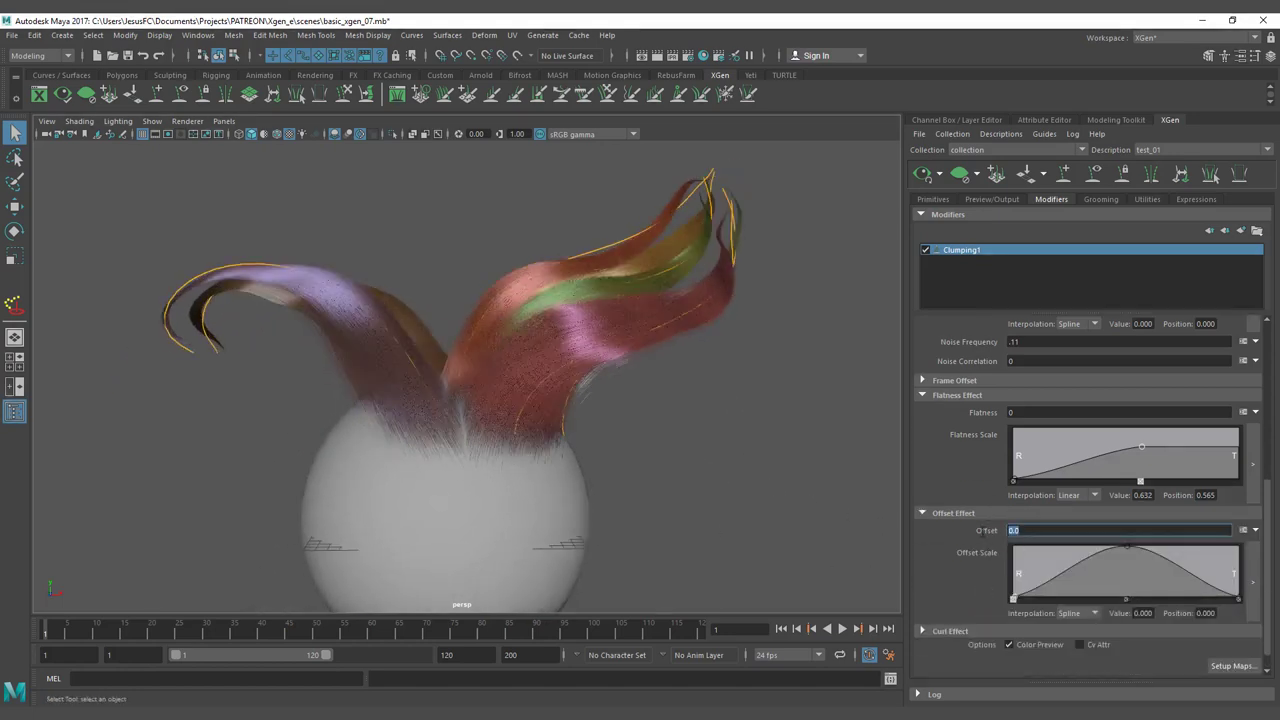
{"action": "type", "text": "1"}
{"action": "key", "text": "Return"}
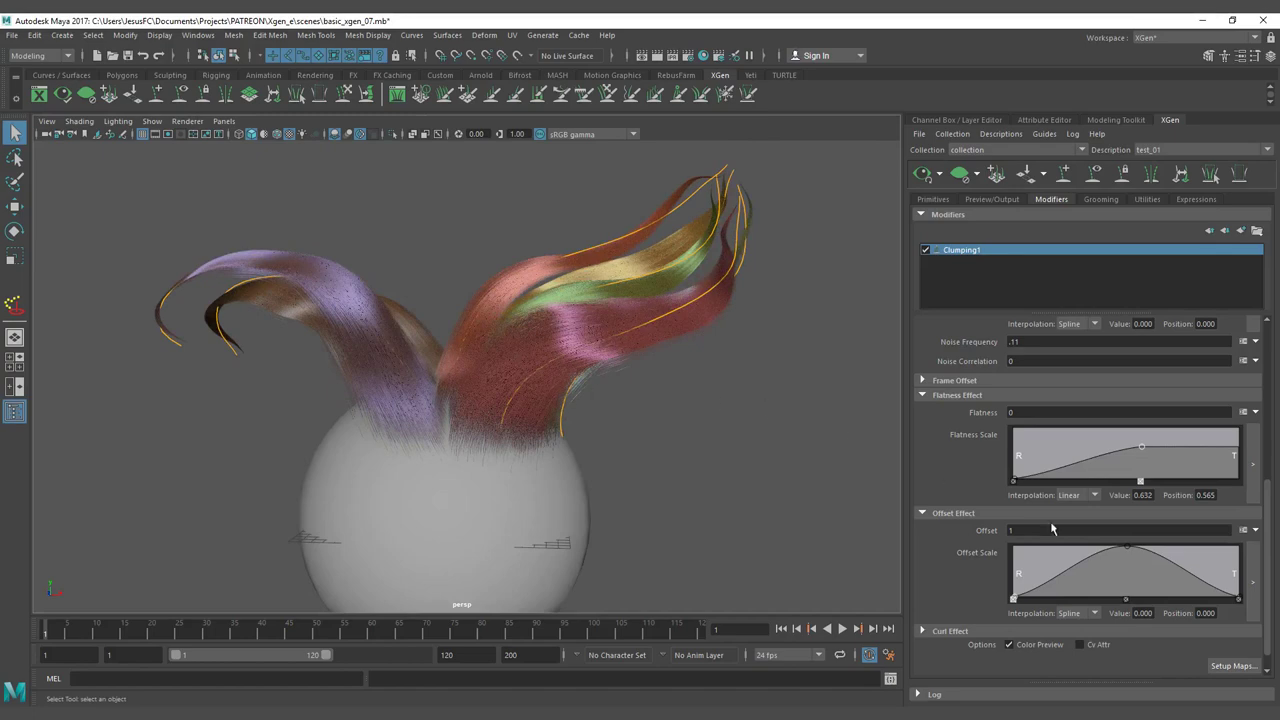
Reset the clump Offset to 0 and view the hair from higher up.
{"action": "left_click_drag", "start_coordinate": [1029, 530], "coordinate": [990, 530]}
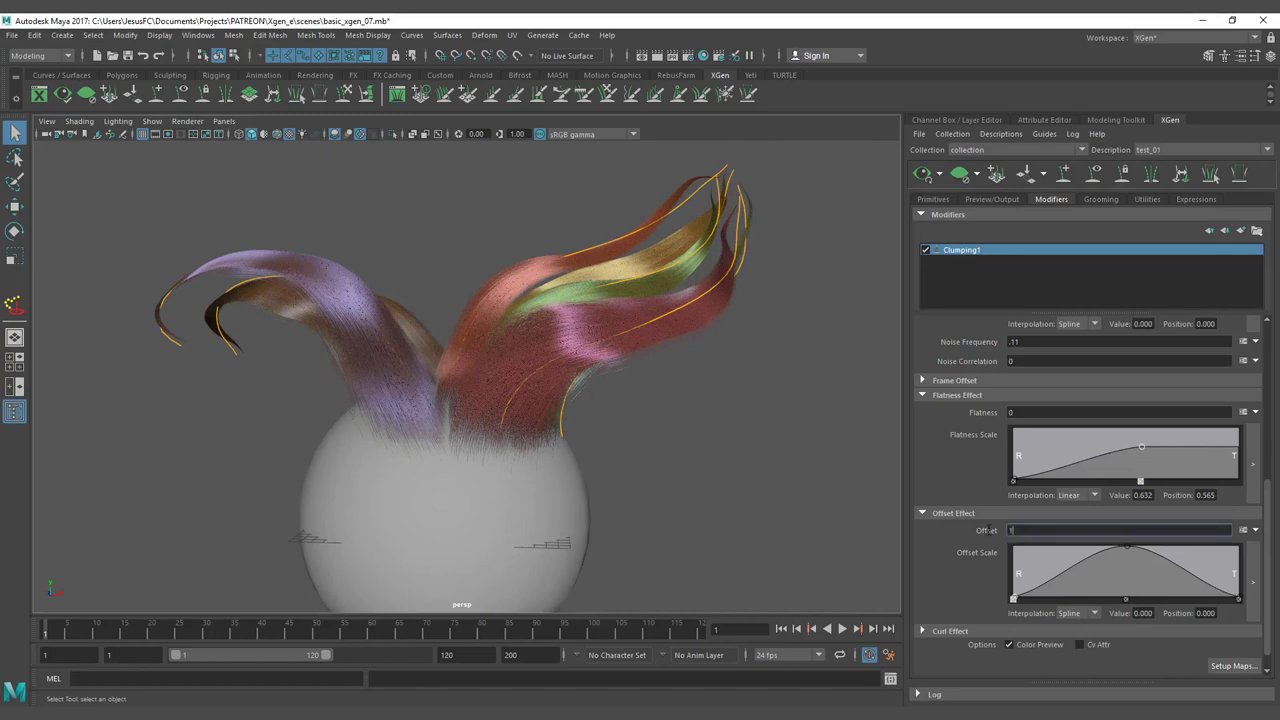
{"action": "type", "text": "0"}
{"action": "key", "text": "Return"}
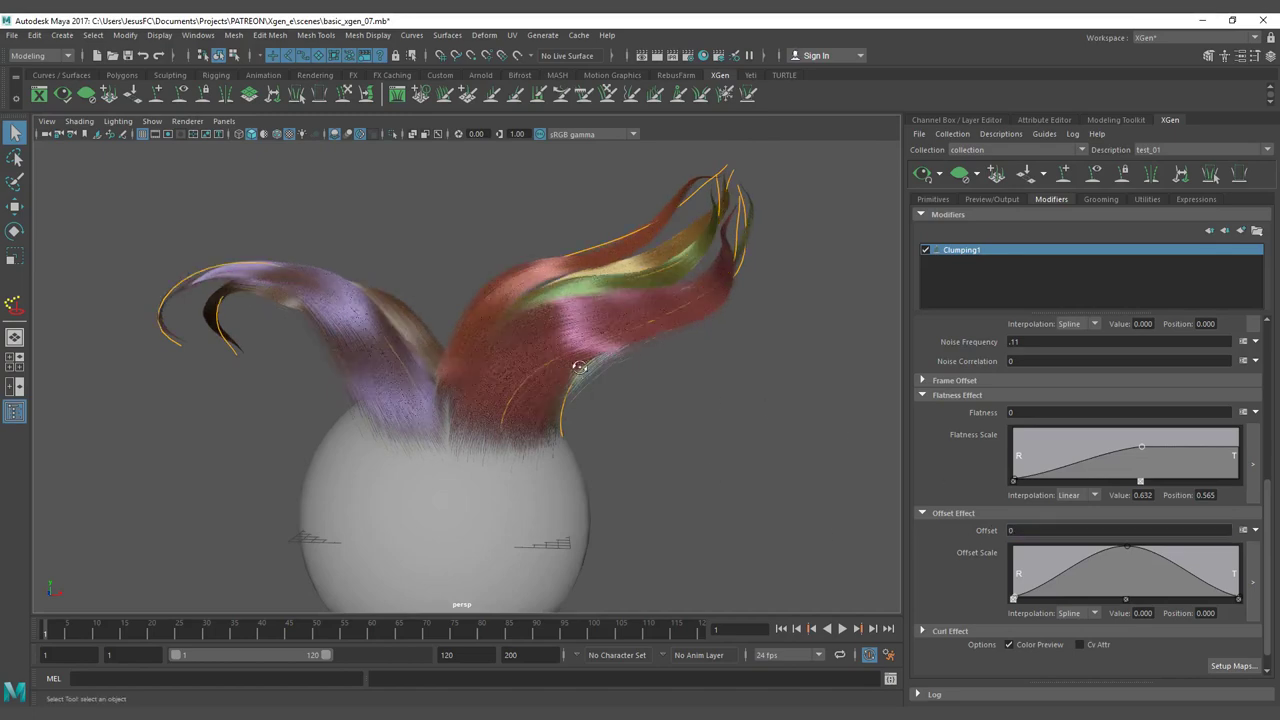
{"action": "left_click_drag", "start_coordinate": [572, 362], "coordinate": [625, 399], "text": "alt"}
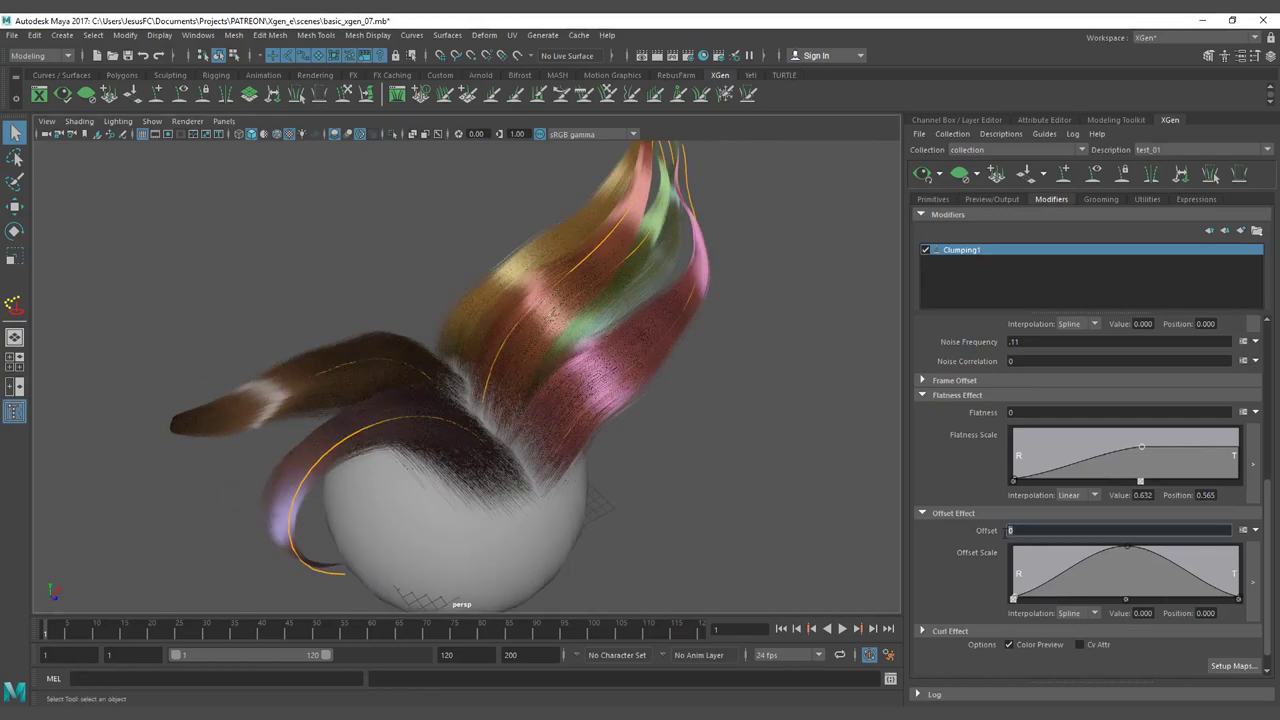
Increase the clump Offset to 2.
{"action": "double_click", "coordinate": [1010, 530]}
{"action": "type", "text": "2"}
{"action": "key", "text": "Return"}
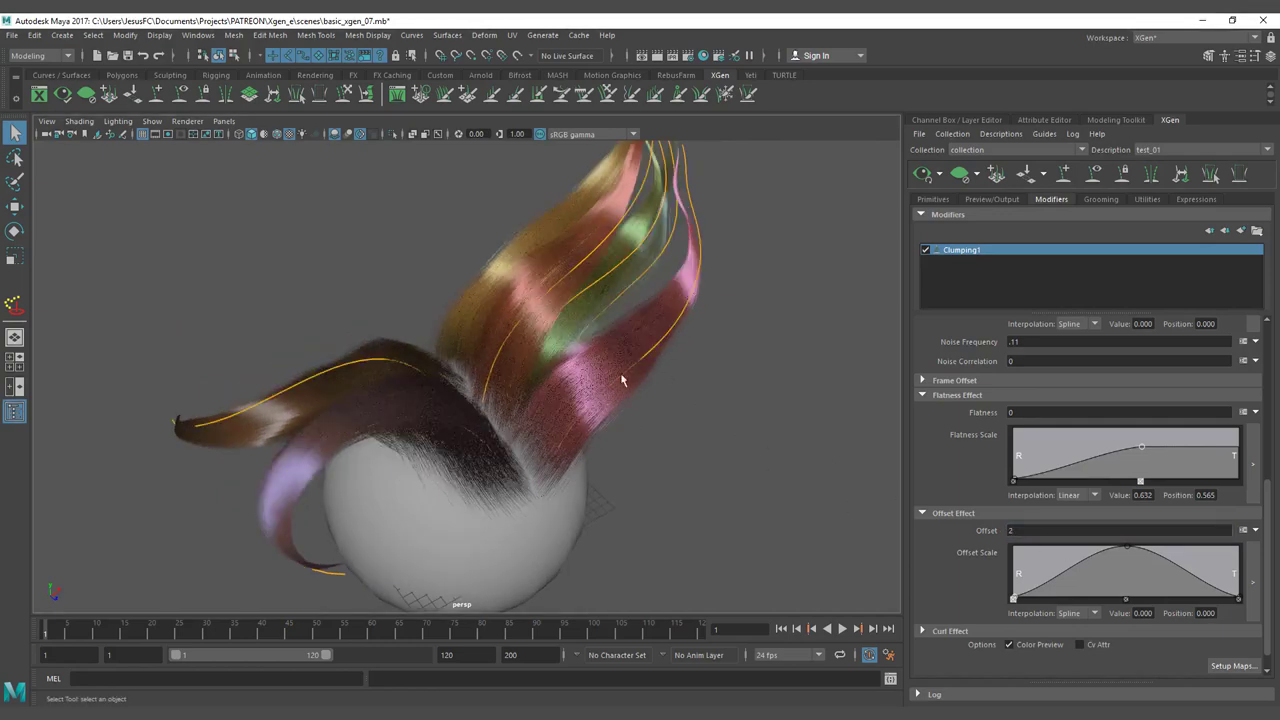
Reduce the clump Offset to 1 and check the strands against their guides.
{"action": "left_click_drag", "start_coordinate": [1035, 533], "coordinate": [967, 529]}
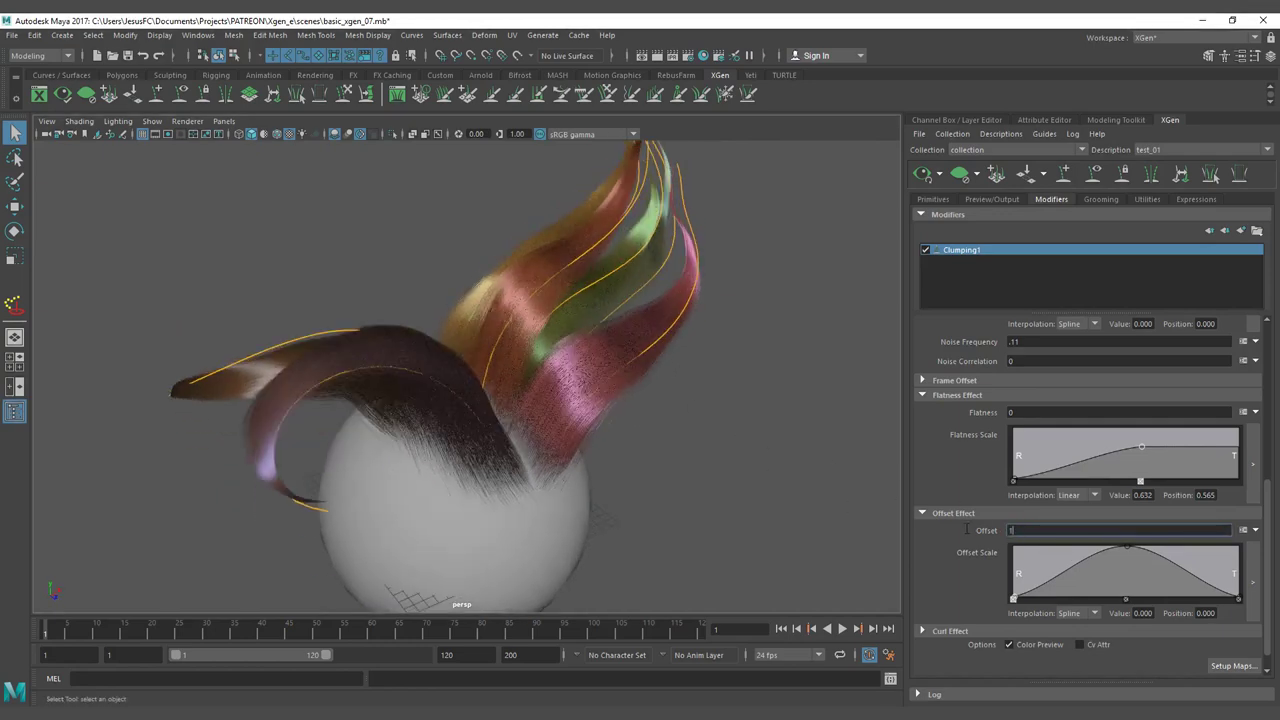
{"action": "type", "text": "1"}
{"action": "key", "text": "Return"}
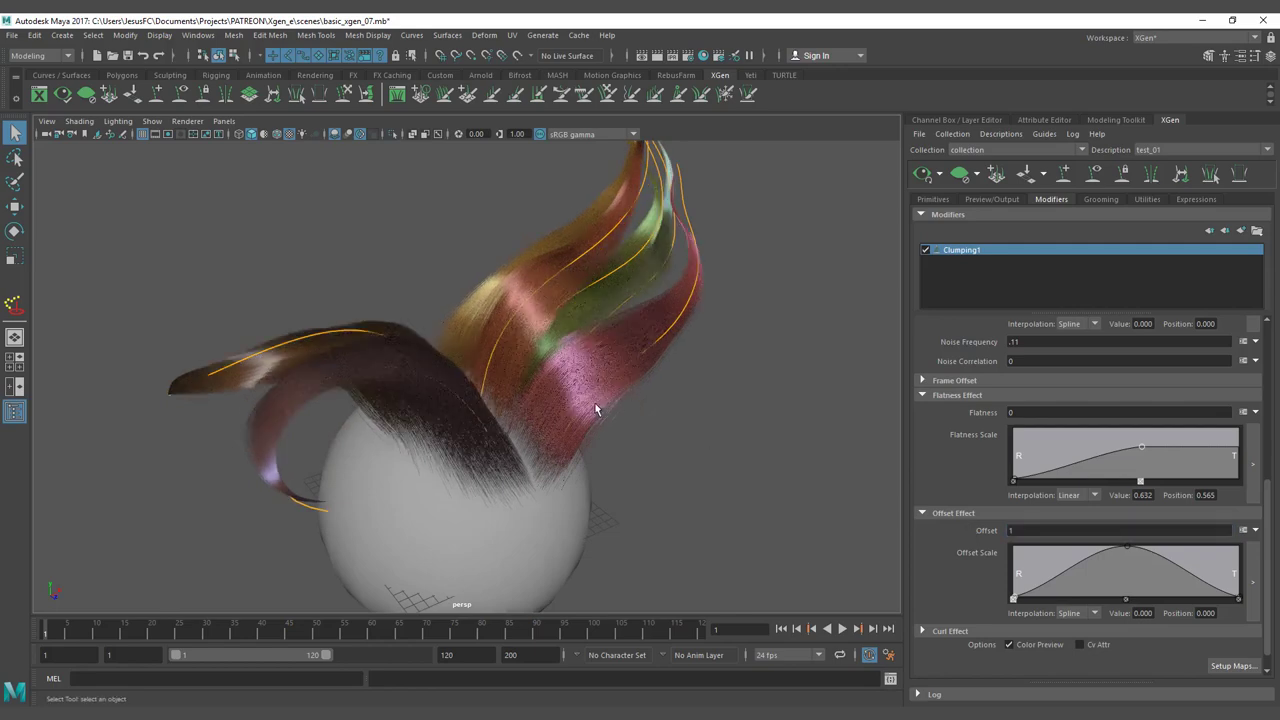
{"action": "left_click_drag", "start_coordinate": [595, 409], "coordinate": [546, 374], "text": "alt"}
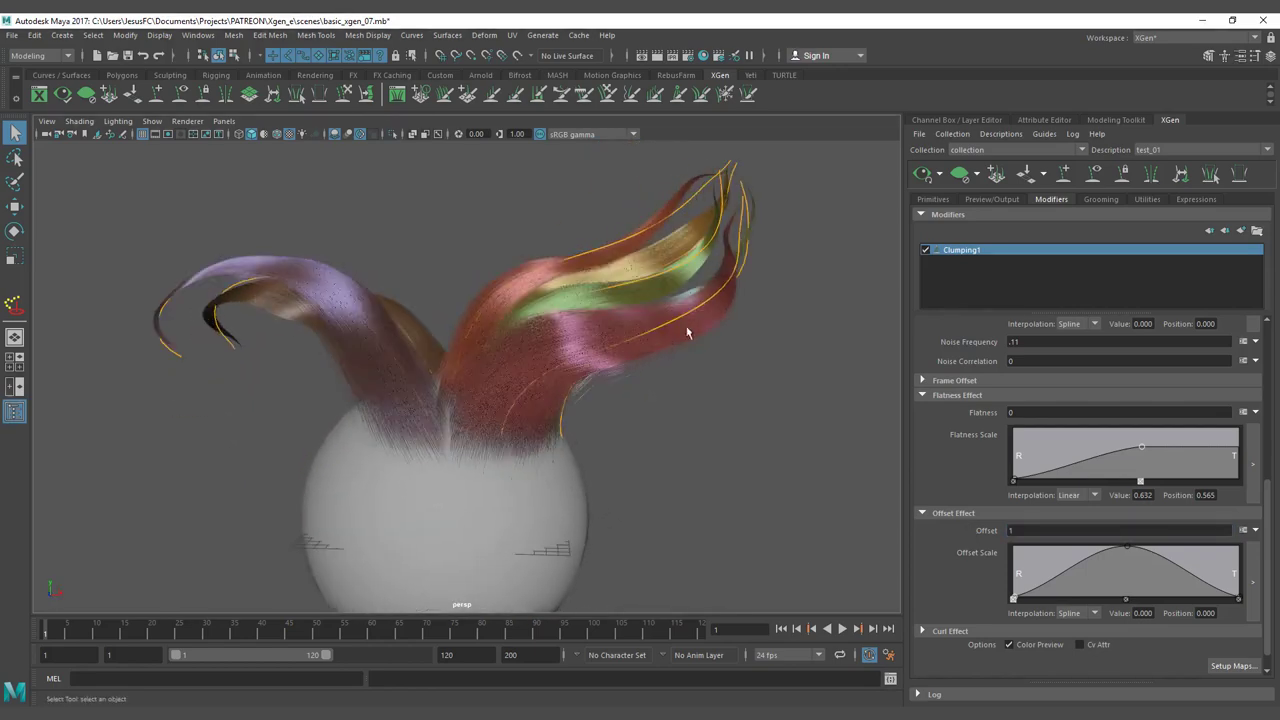
{"action": "left_click_drag", "start_coordinate": [678, 296], "coordinate": [904, 318], "text": "alt"}
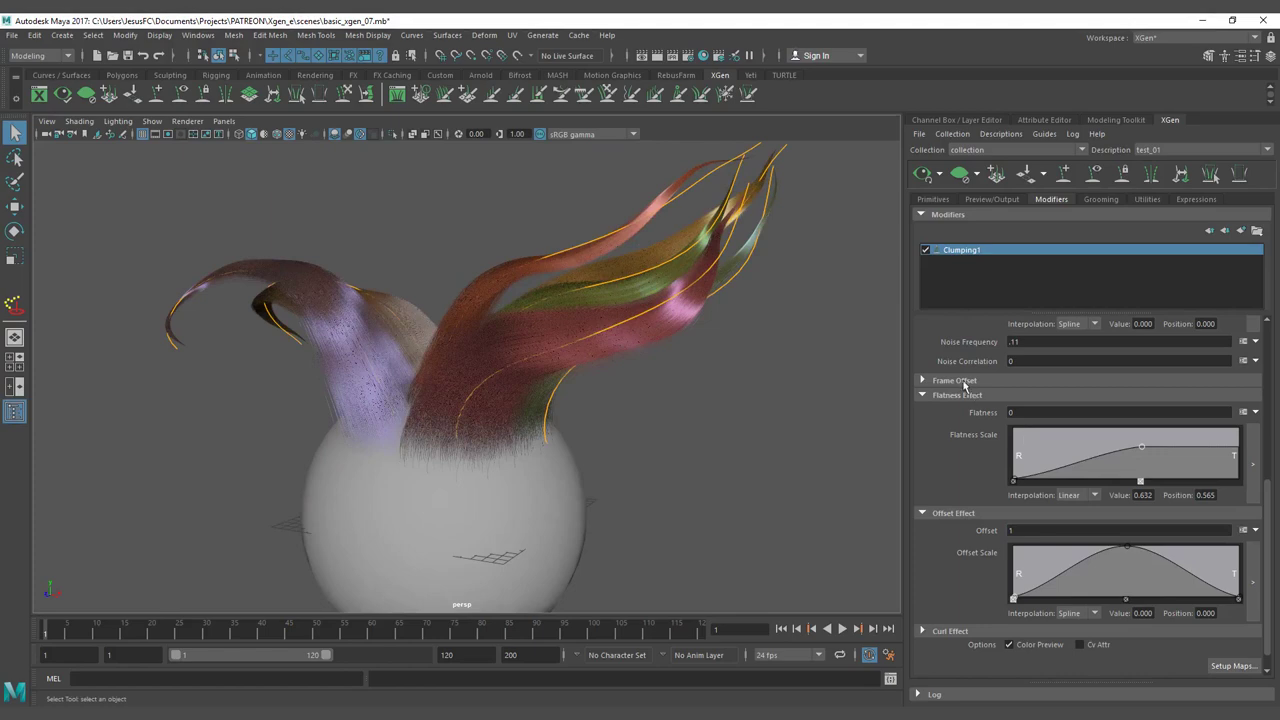
Set the Noise value in the clump Noise Effect to 0.
{"action": "scroll", "coordinate": [963, 385], "scroll_direction": "up", "scroll_amount": 3}
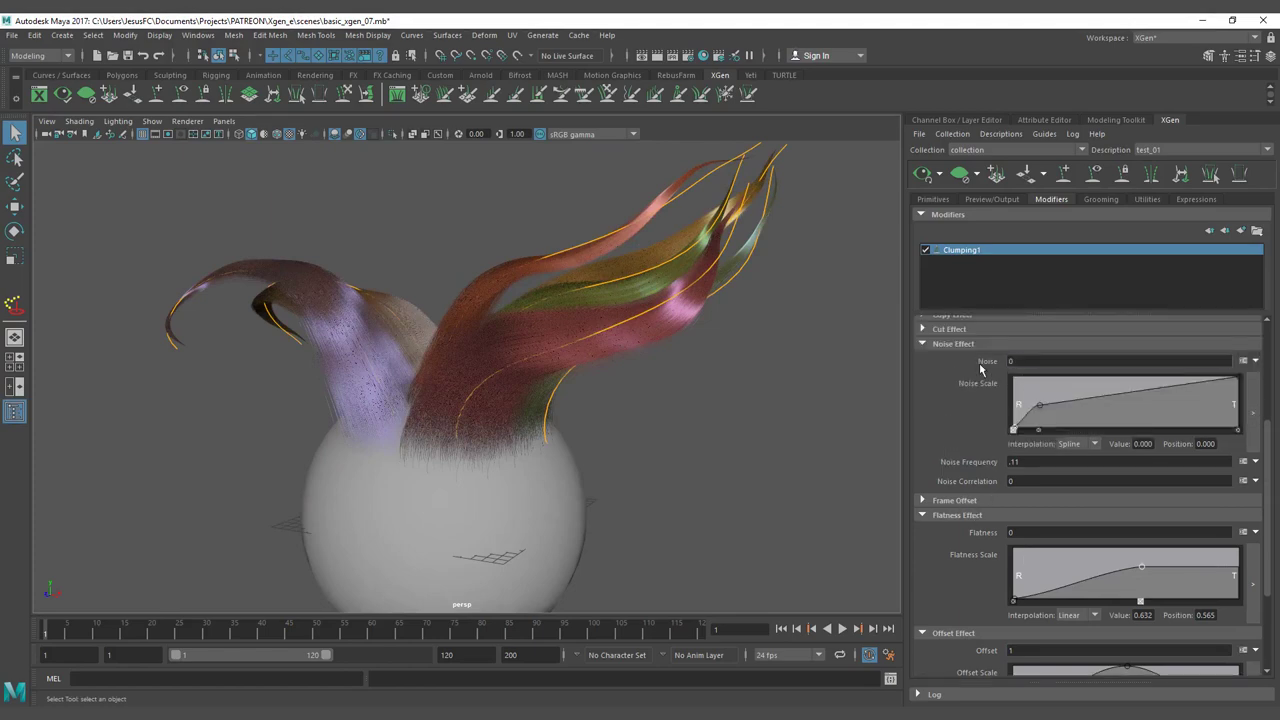
{"action": "left_click_drag", "start_coordinate": [713, 311], "coordinate": [723, 337], "text": "alt"}
{"action": "scroll", "coordinate": [971, 576], "scroll_direction": "down", "scroll_amount": 2}
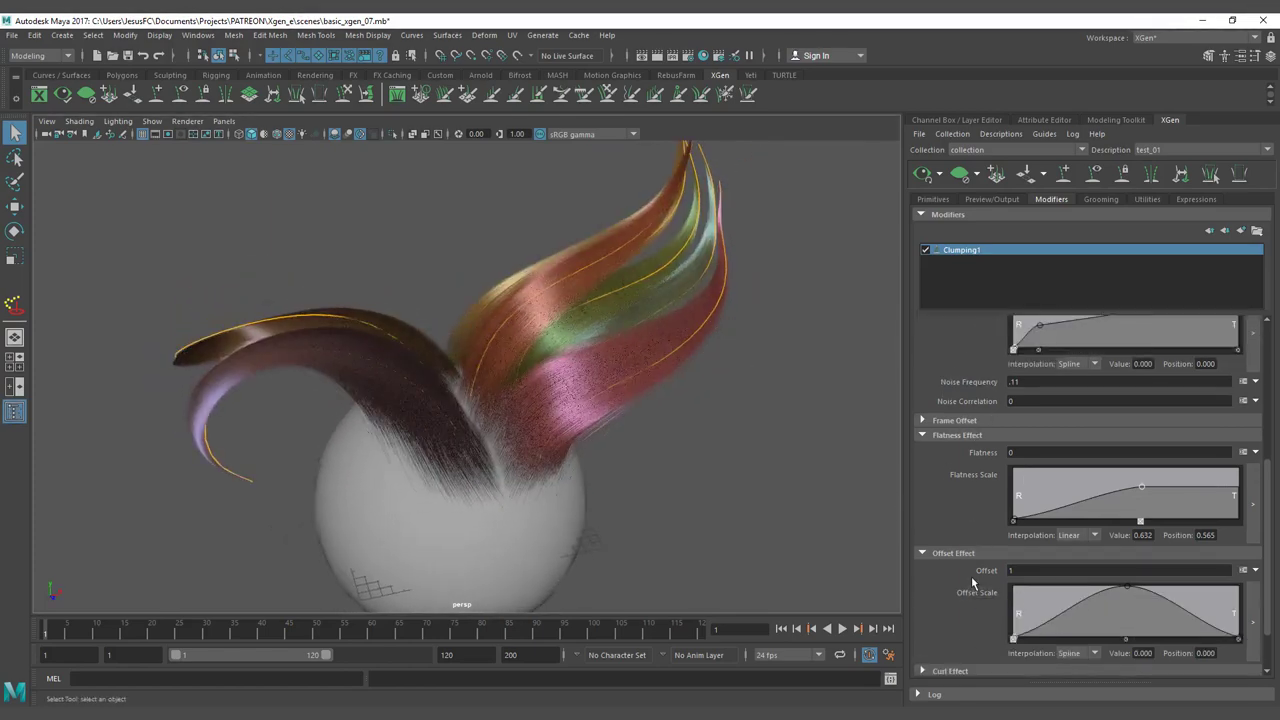
Set the clump Offset to 0, compare the strands with their guides, and restore the Offset to 1.
{"action": "left_click_drag", "start_coordinate": [1024, 572], "coordinate": [978, 573]}
{"action": "type", "text": "0"}
{"action": "key", "text": "Return"}
{"action": "left_click_drag", "start_coordinate": [624, 463], "coordinate": [775, 495], "text": "alt"}
{"action": "left_click", "coordinate": [1012, 570]}
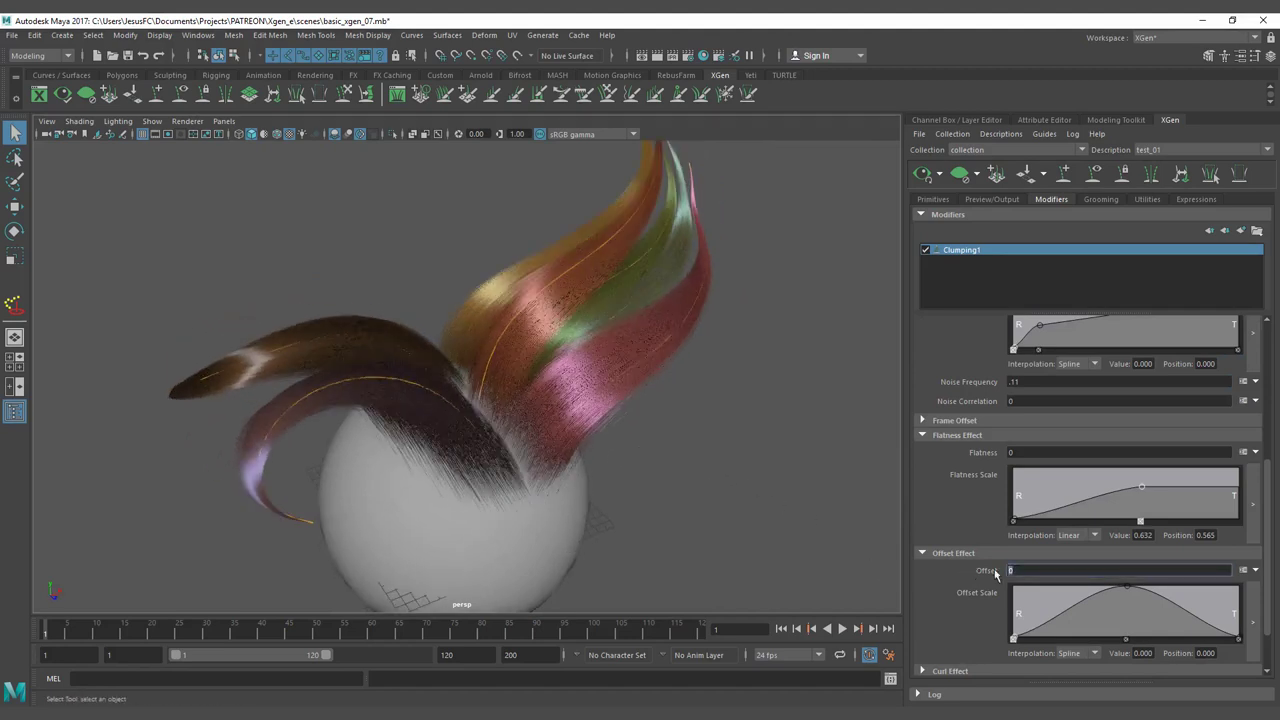
{"action": "type", "text": "1"}
{"action": "key", "text": "Return"}
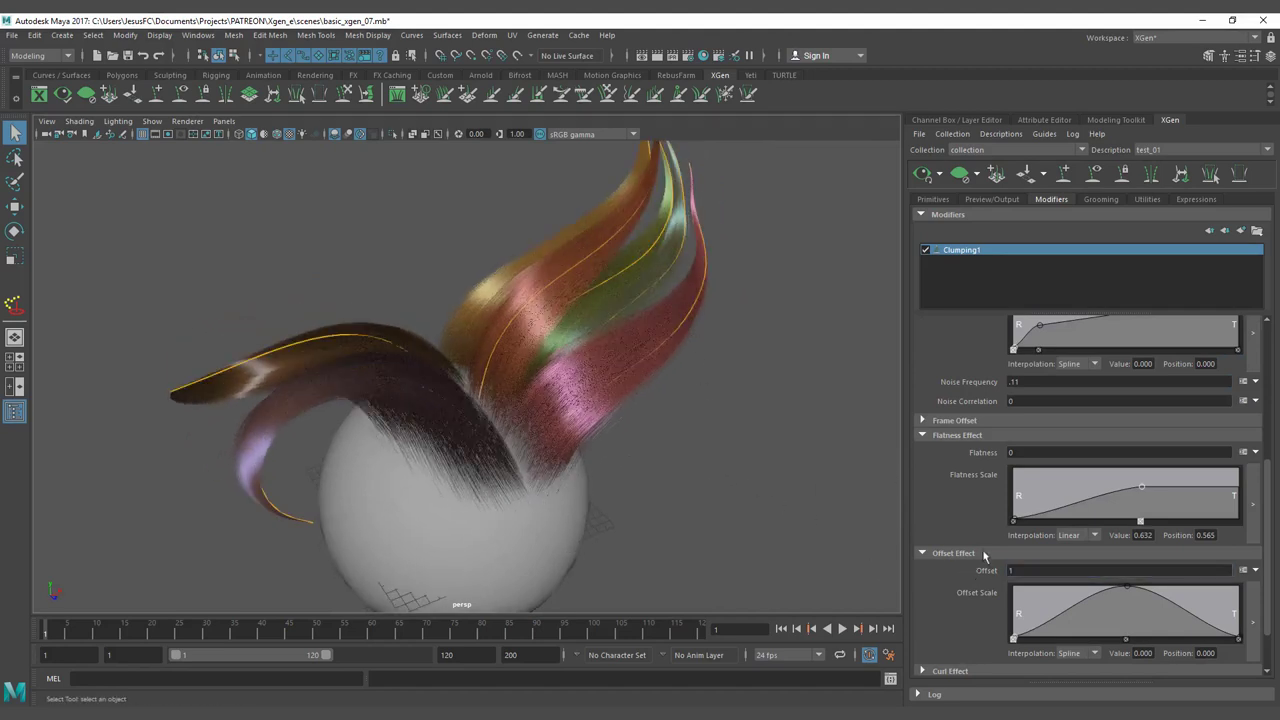
Move the Offset Scale's middle point to value 1.000 at position 0.476, raise the Offset to 5 and check the strands against their guides.
{"action": "mouse_move", "coordinate": [1127, 588]}
{"action": "left_mouse_down"}
{"action": "mouse_move", "coordinate": [1127, 620]}
{"action": "mouse_move", "coordinate": [1120, 576]}
{"action": "left_mouse_up"}
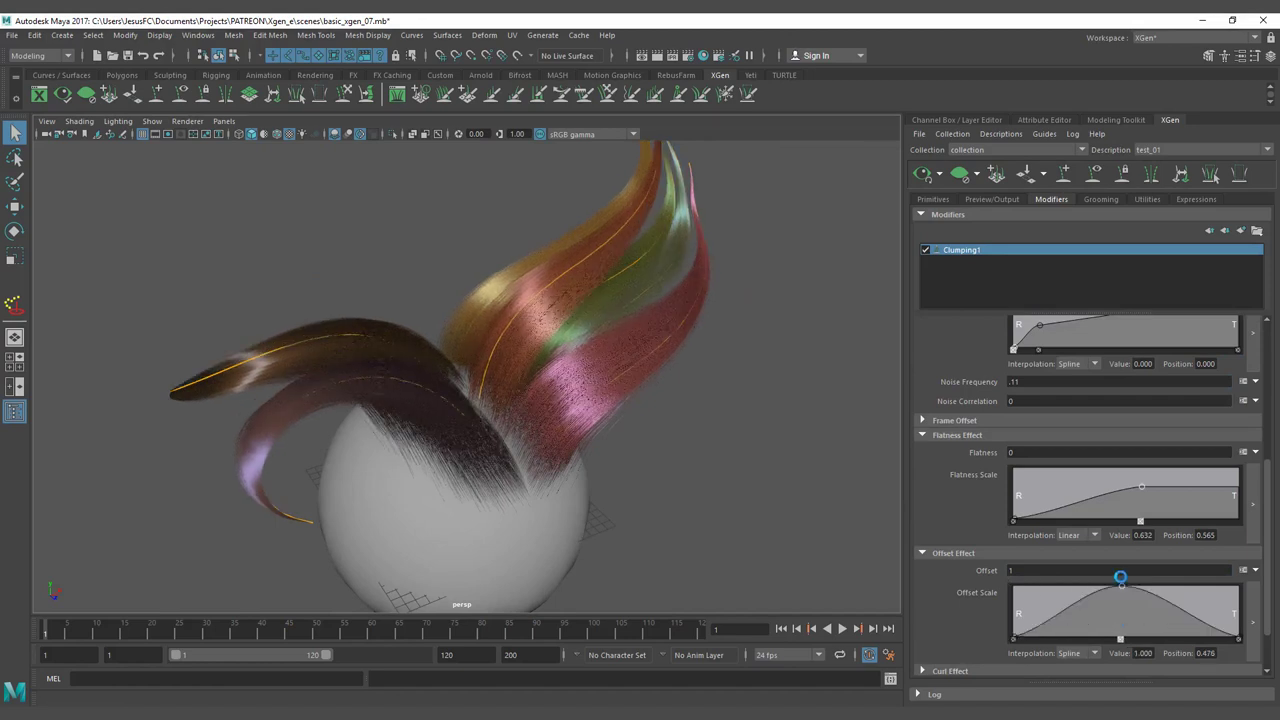
{"action": "left_click_drag", "start_coordinate": [1036, 570], "coordinate": [909, 568]}
{"action": "type", "text": "5"}
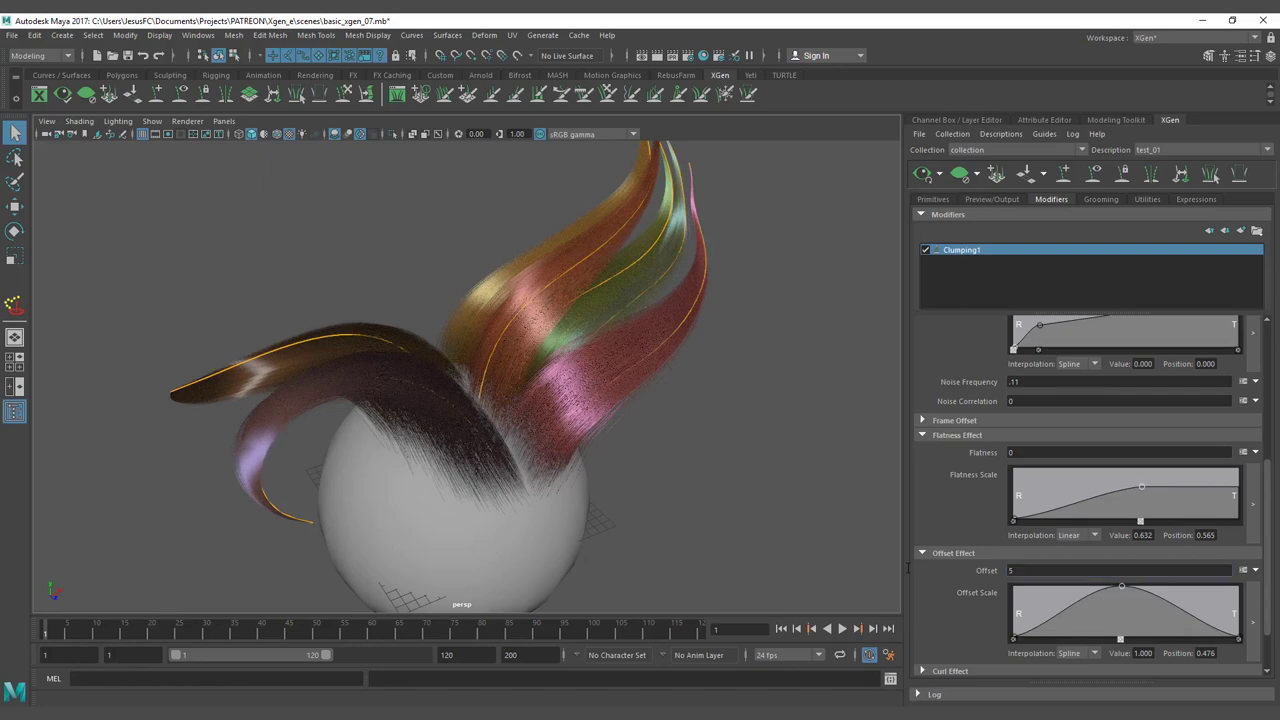
{"action": "key", "text": "Return"}
{"action": "left_click_drag", "start_coordinate": [698, 429], "coordinate": [629, 425], "text": "alt"}
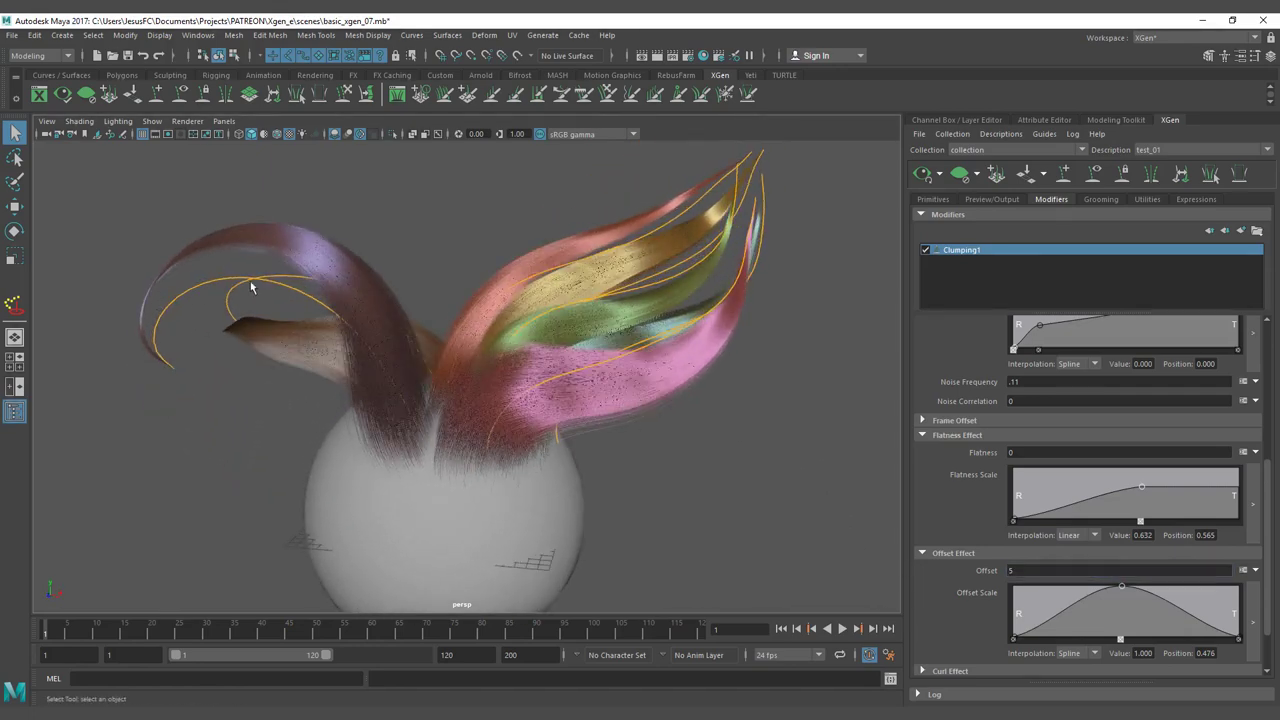
{"action": "mouse_move", "coordinate": [204, 288]}
{"action": "left_mouse_down", "text": "alt"}
{"action": "mouse_move", "coordinate": [499, 293]}
{"action": "mouse_move", "coordinate": [483, 277]}
{"action": "mouse_move", "coordinate": [221, 285]}
{"action": "left_mouse_up", "text": "alt"}
{"action": "left_click_drag", "start_coordinate": [506, 340], "coordinate": [489, 363], "text": "alt"}
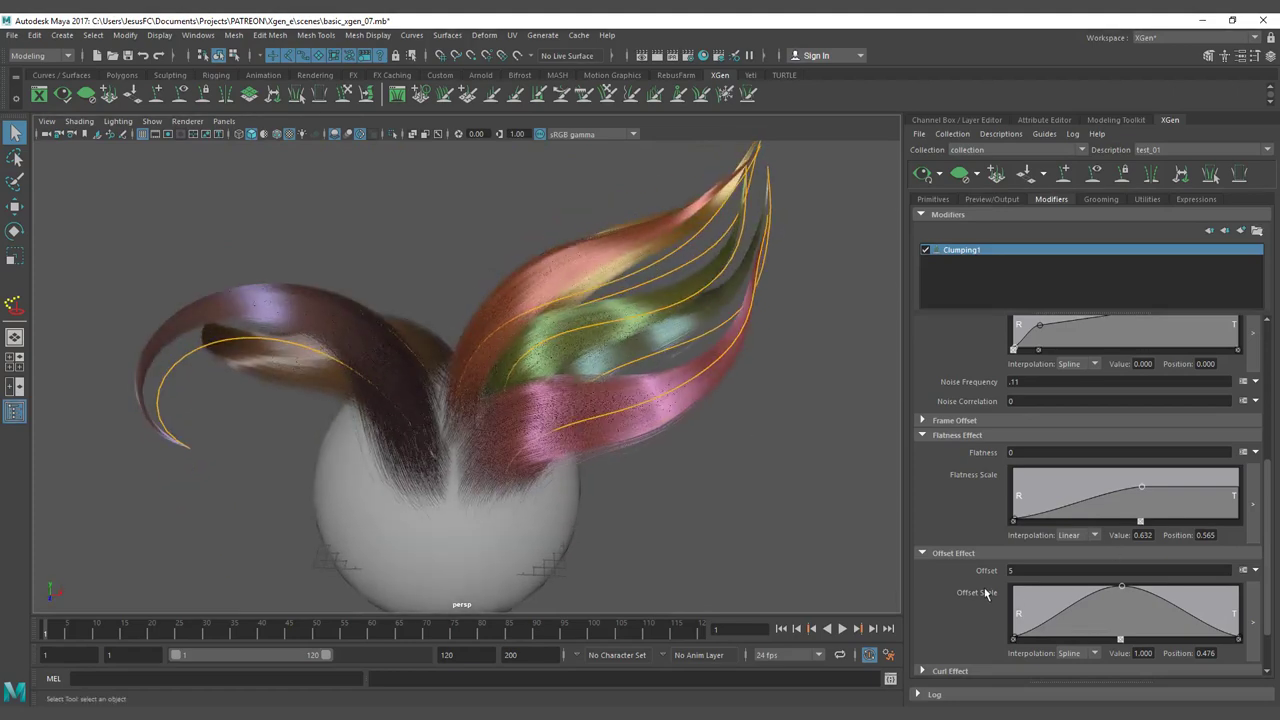
Expand the Curl Effect settings of the clumping modifier and set Curl to 1.
{"action": "scroll", "coordinate": [985, 594], "scroll_direction": "down", "scroll_amount": 2}
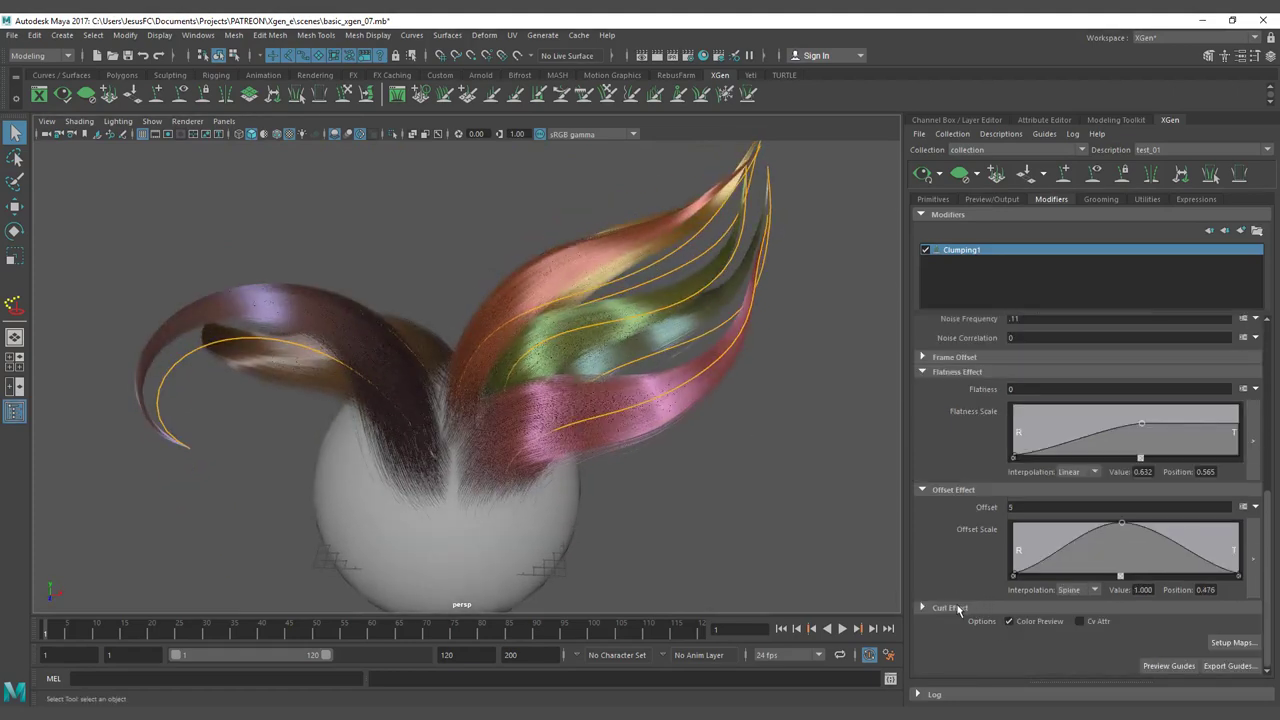
{"action": "left_click", "coordinate": [950, 608]}
{"action": "scroll", "coordinate": [948, 577], "scroll_direction": "down", "scroll_amount": 3}
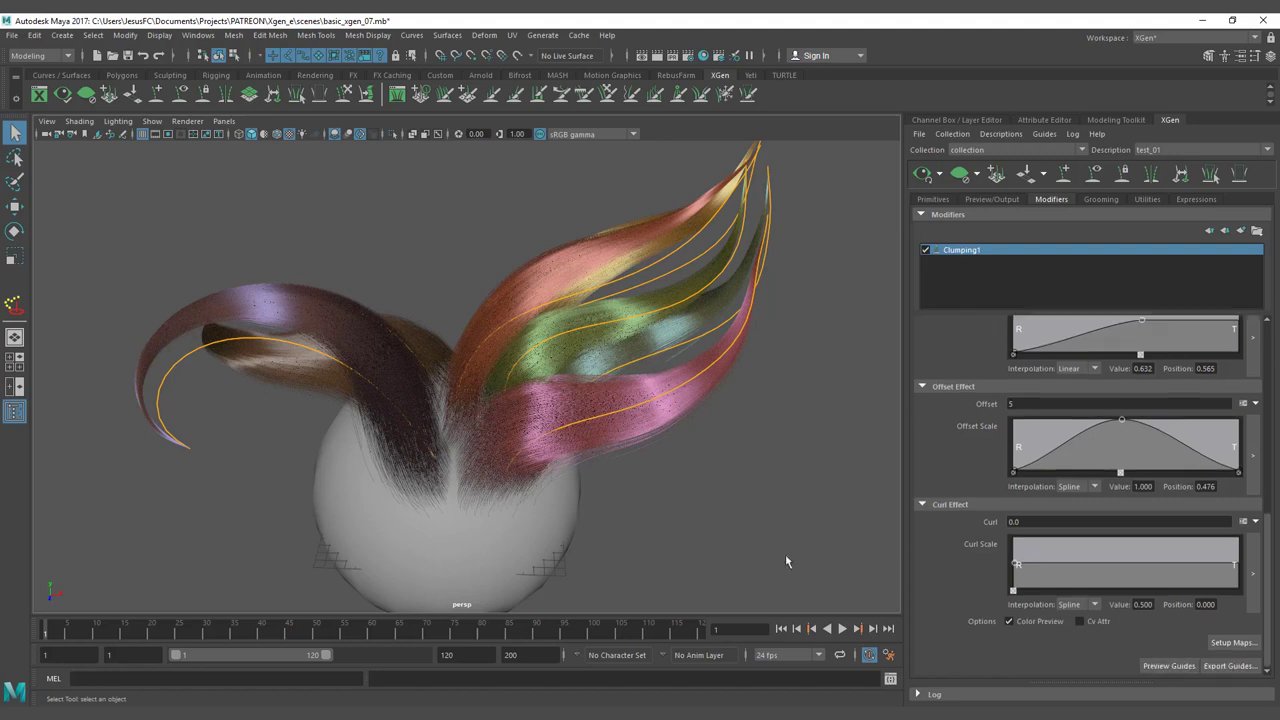
{"action": "left_click", "coordinate": [1027, 521]}
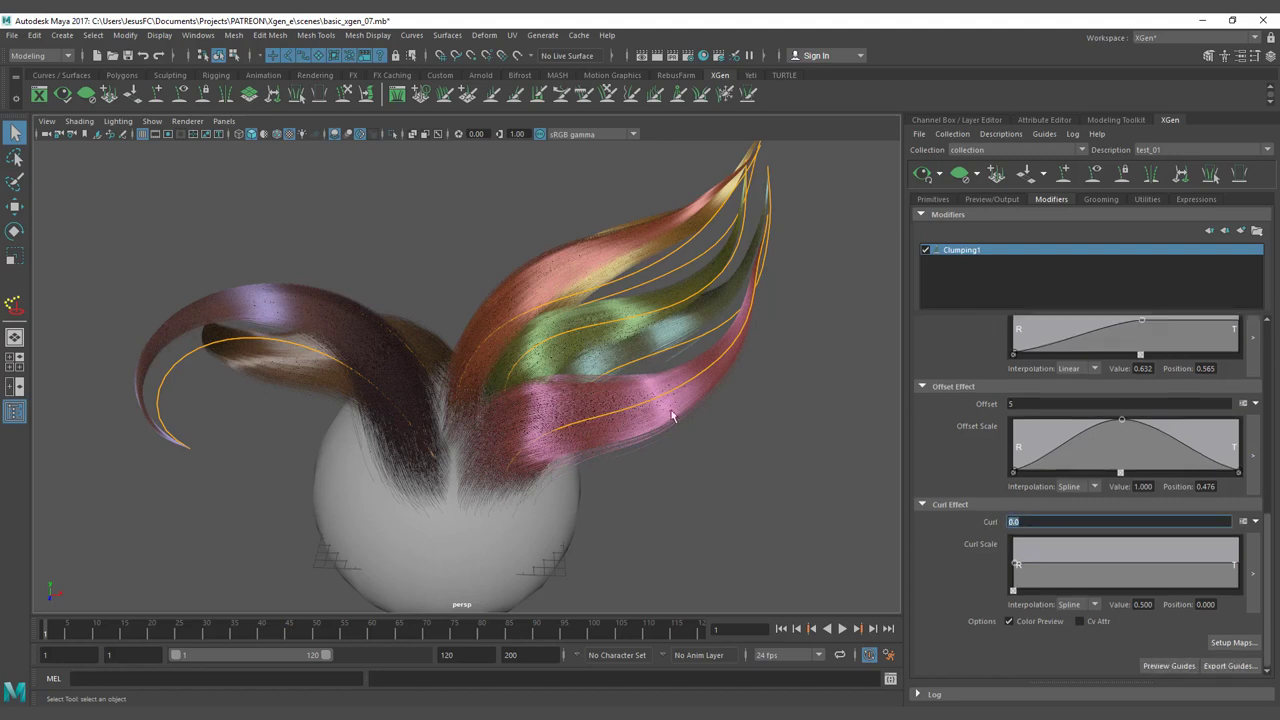
{"action": "left_click_drag", "start_coordinate": [463, 400], "coordinate": [483, 387], "text": "alt"}
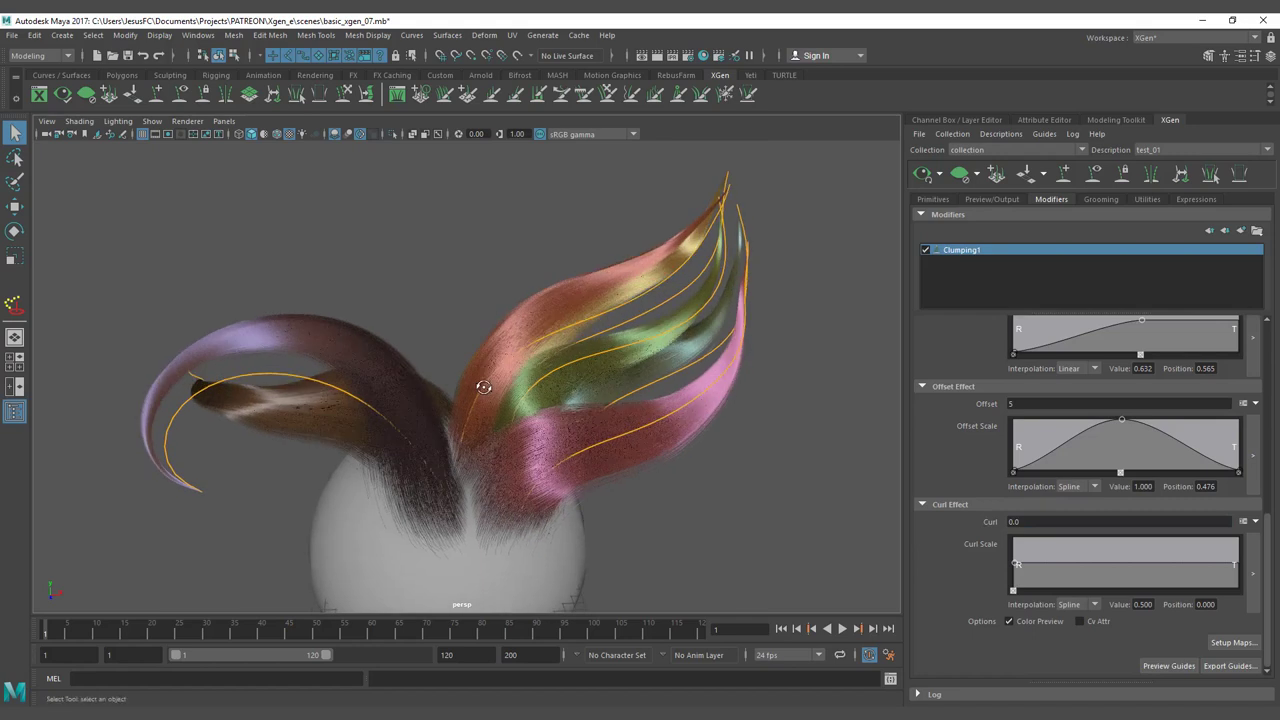
{"action": "left_click_drag", "start_coordinate": [1024, 521], "coordinate": [970, 520]}
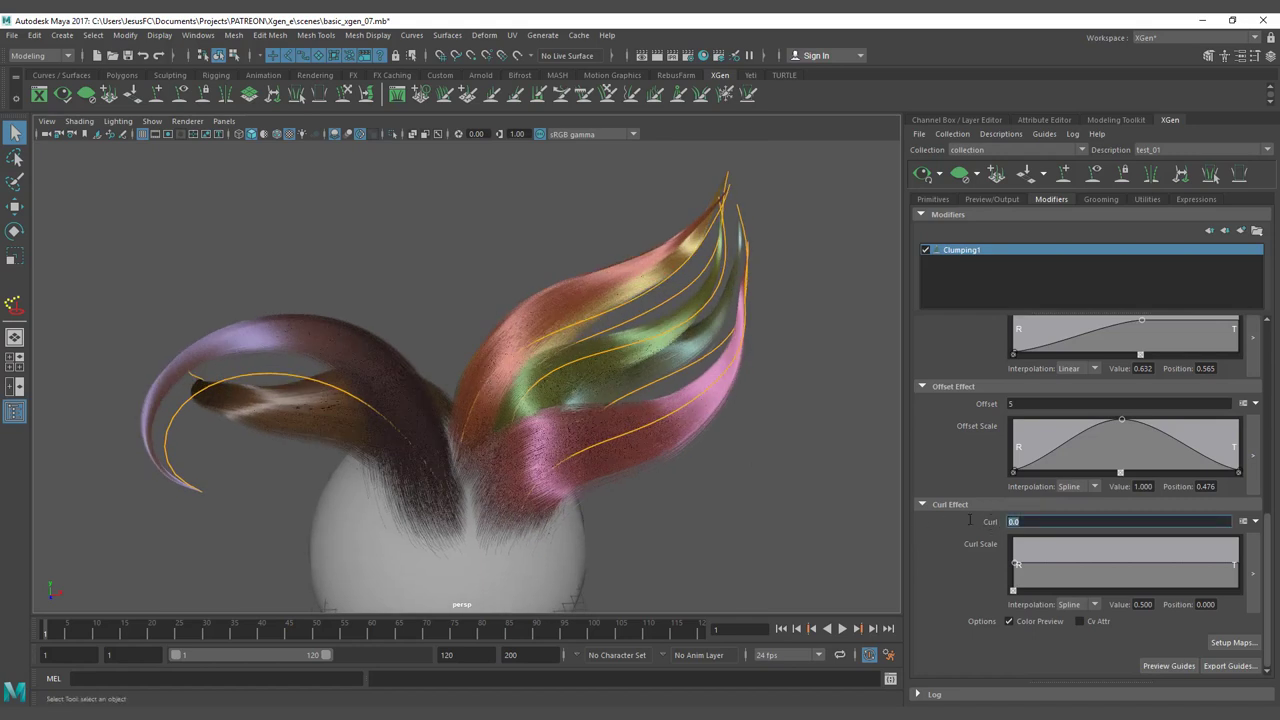
{"action": "type", "text": "1"}
{"action": "key", "text": "Return"}
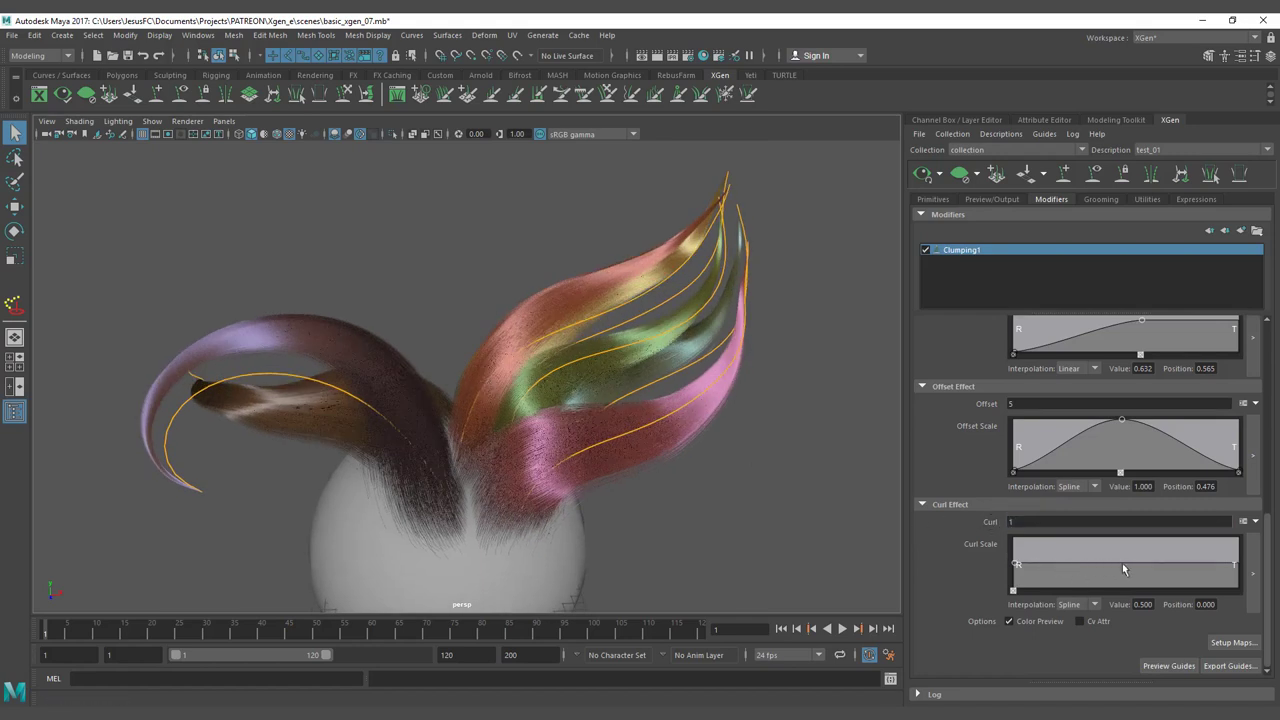
Add a Curl Scale point near the tip at value 0.118, position 0.802, and increase Curl to 5.
{"action": "left_click_drag", "start_coordinate": [1189, 562], "coordinate": [1193, 587]}
{"action": "left_click_drag", "start_coordinate": [704, 472], "coordinate": [689, 443], "text": "alt"}
{"action": "left_click", "coordinate": [1014, 521]}
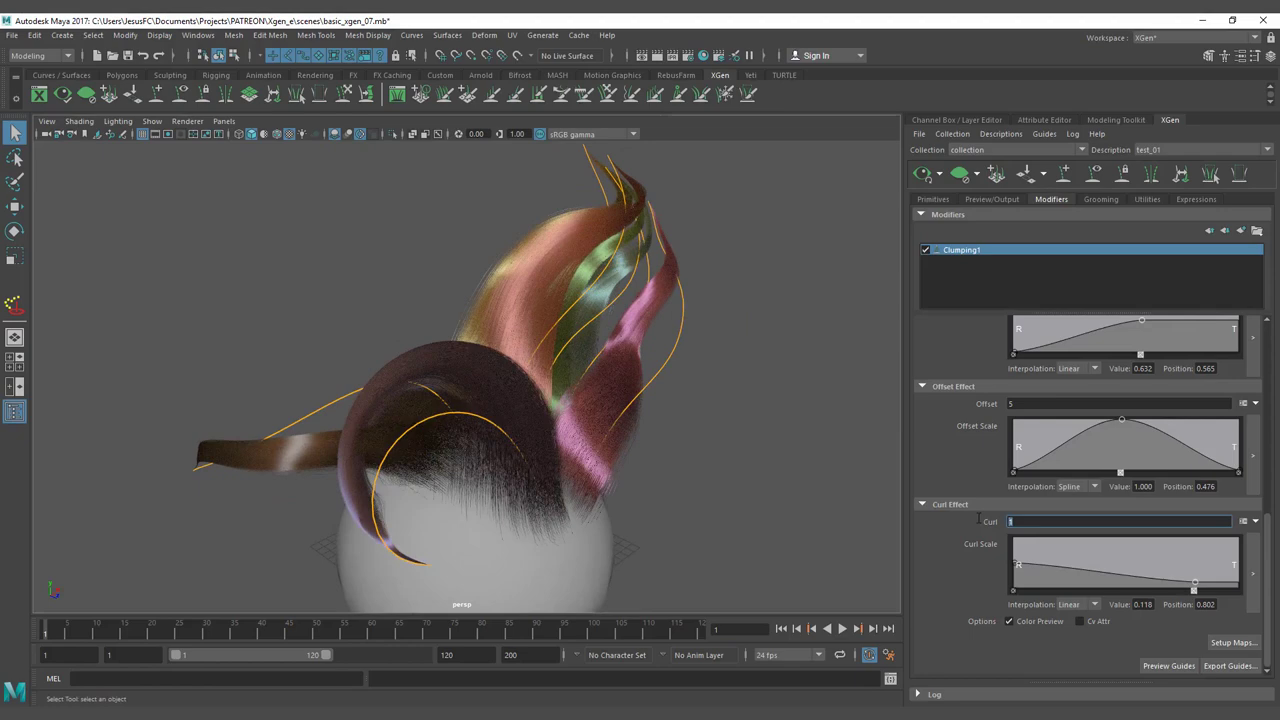
{"action": "type", "text": "5"}
{"action": "key", "text": "Return"}
{"action": "left_click_drag", "start_coordinate": [693, 385], "coordinate": [855, 400], "text": "alt"}
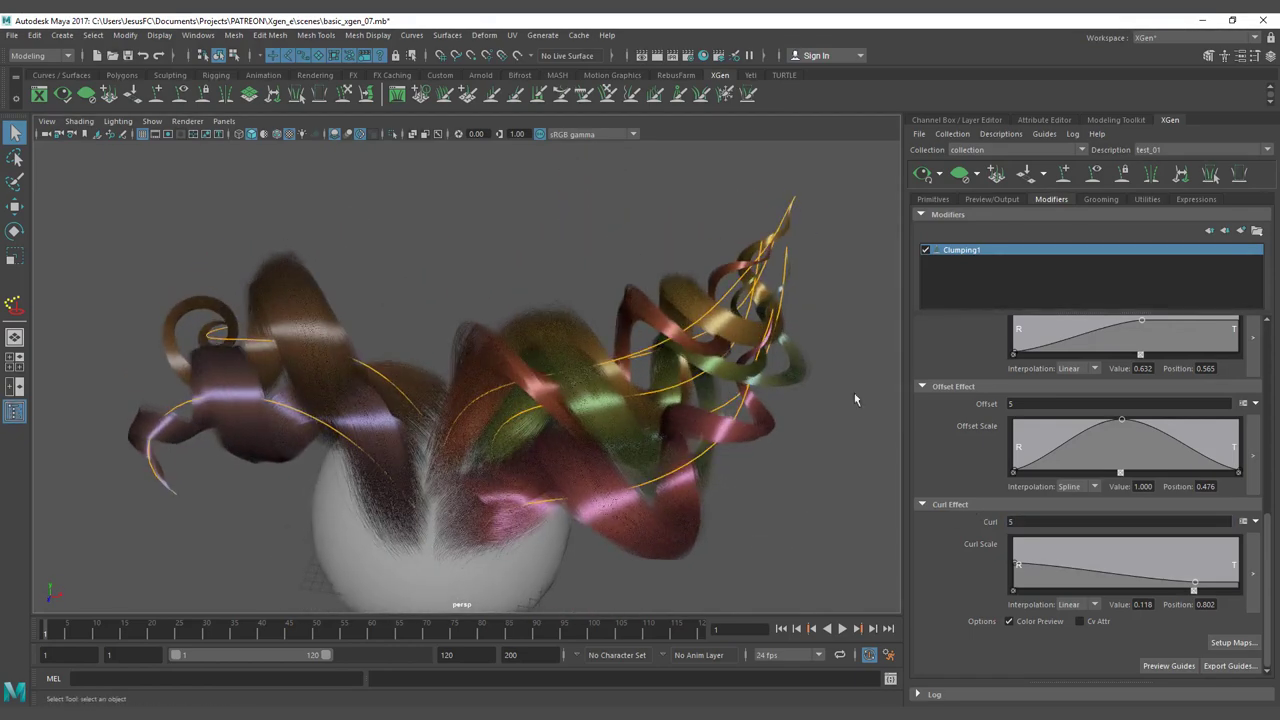
Set the clump Offset to 0 and inspect the curled strands around their guides.
{"action": "left_click", "coordinate": [1015, 403]}
{"action": "type", "text": "0"}
{"action": "key", "text": "Return"}
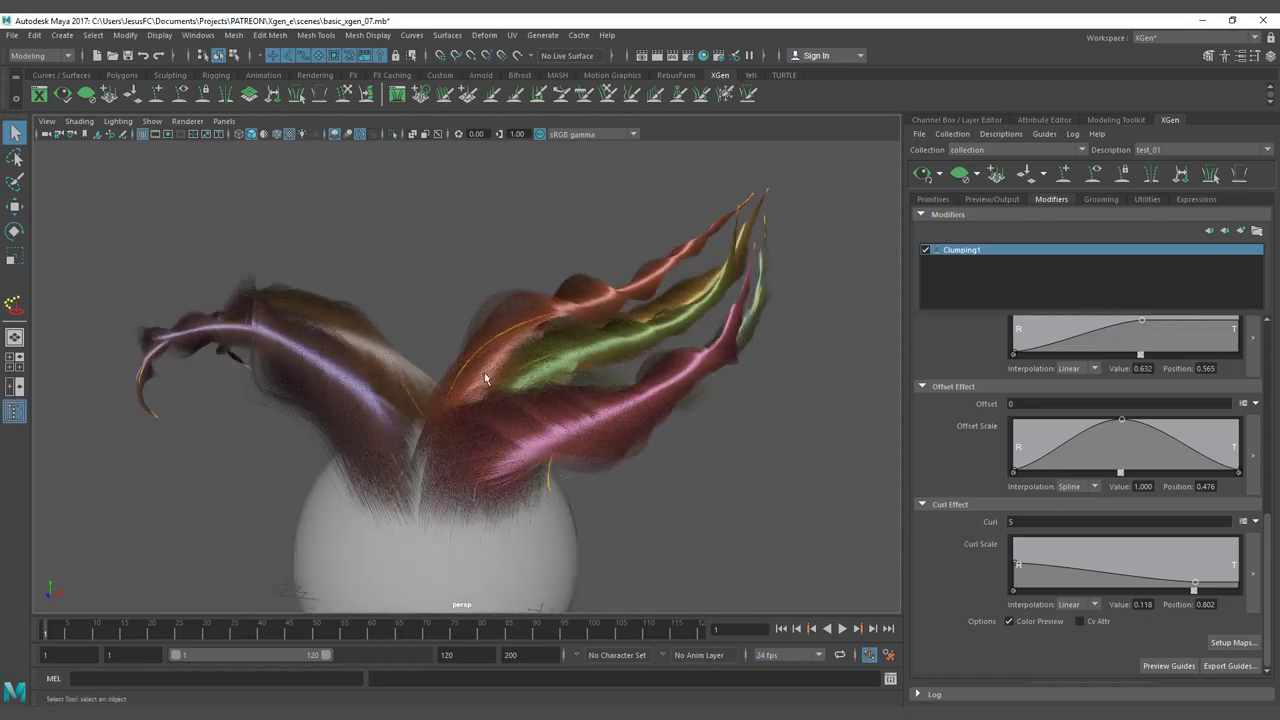
{"action": "mouse_move", "coordinate": [485, 378]}
{"action": "left_mouse_down", "text": "alt"}
{"action": "mouse_move", "coordinate": [634, 391]}
{"action": "mouse_move", "coordinate": [609, 366]}
{"action": "mouse_move", "coordinate": [500, 354]}
{"action": "mouse_move", "coordinate": [486, 371]}
{"action": "left_mouse_up", "text": "alt"}
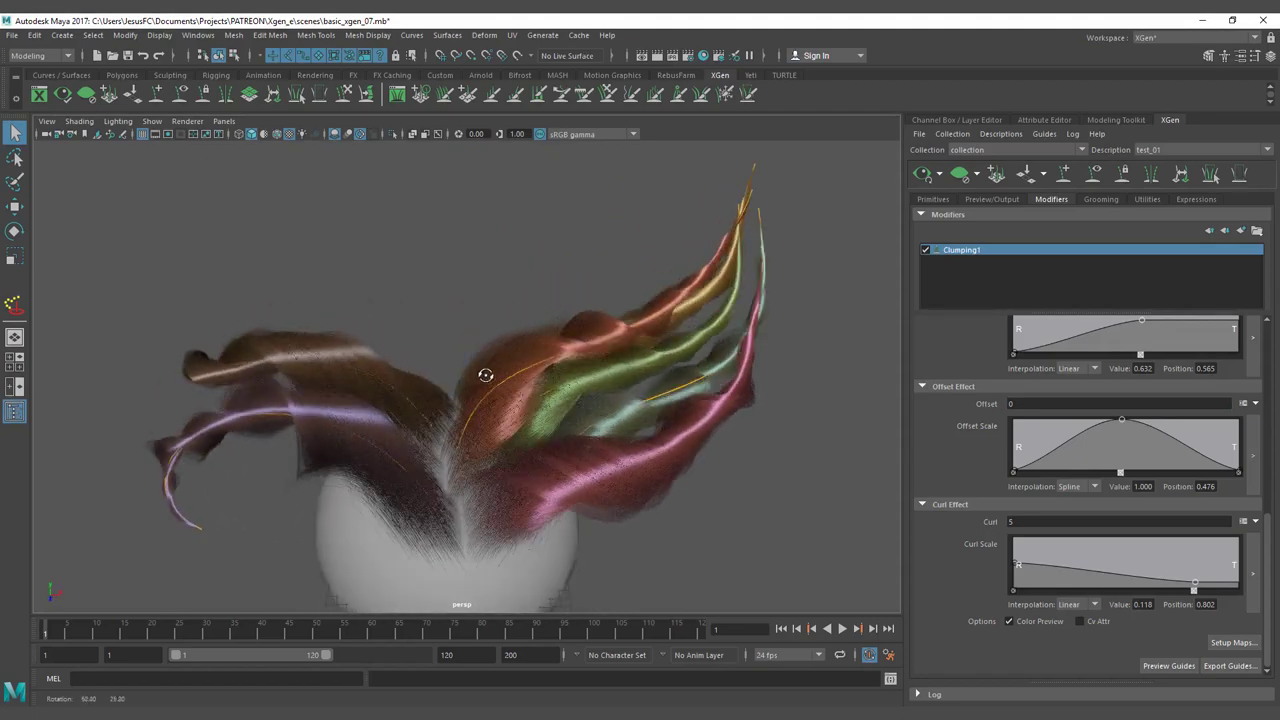
Set the clump Offset to 1 with the curl active.
{"action": "double_click", "coordinate": [1011, 403]}
{"action": "type", "text": "1"}
{"action": "key", "text": "Return"}
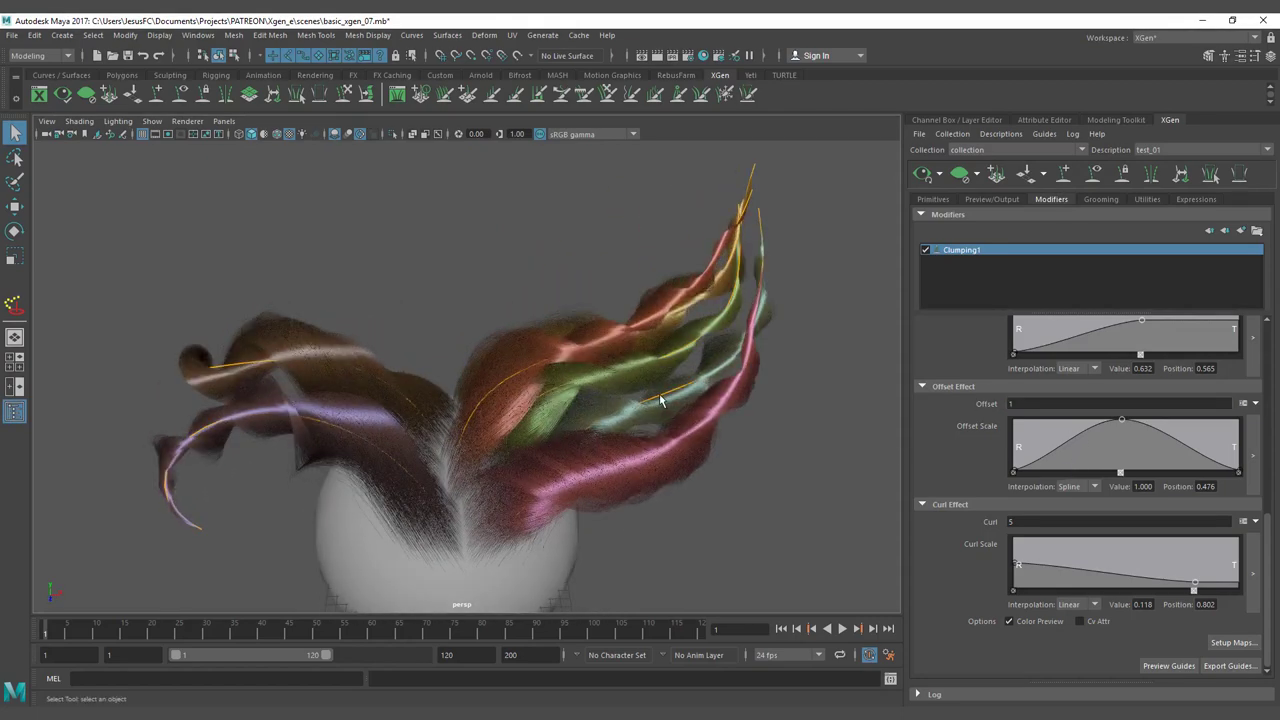
Increase the clump Offset to 3 and view the curls from other angles.
{"action": "left_click_drag", "start_coordinate": [1027, 404], "coordinate": [979, 404]}
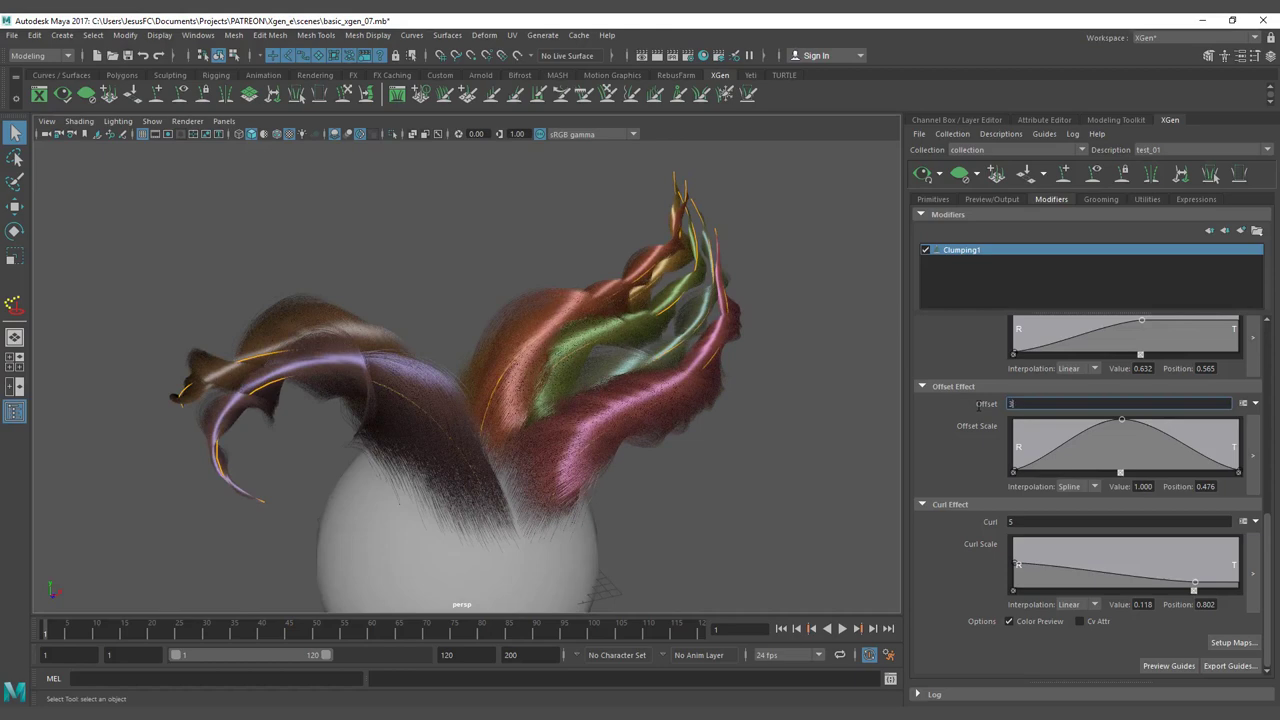
{"action": "key", "text": "Return"}
{"action": "left_click_drag", "start_coordinate": [740, 318], "coordinate": [783, 410], "text": "alt"}
{"action": "left_click_drag", "start_coordinate": [642, 368], "coordinate": [744, 369], "text": "alt"}
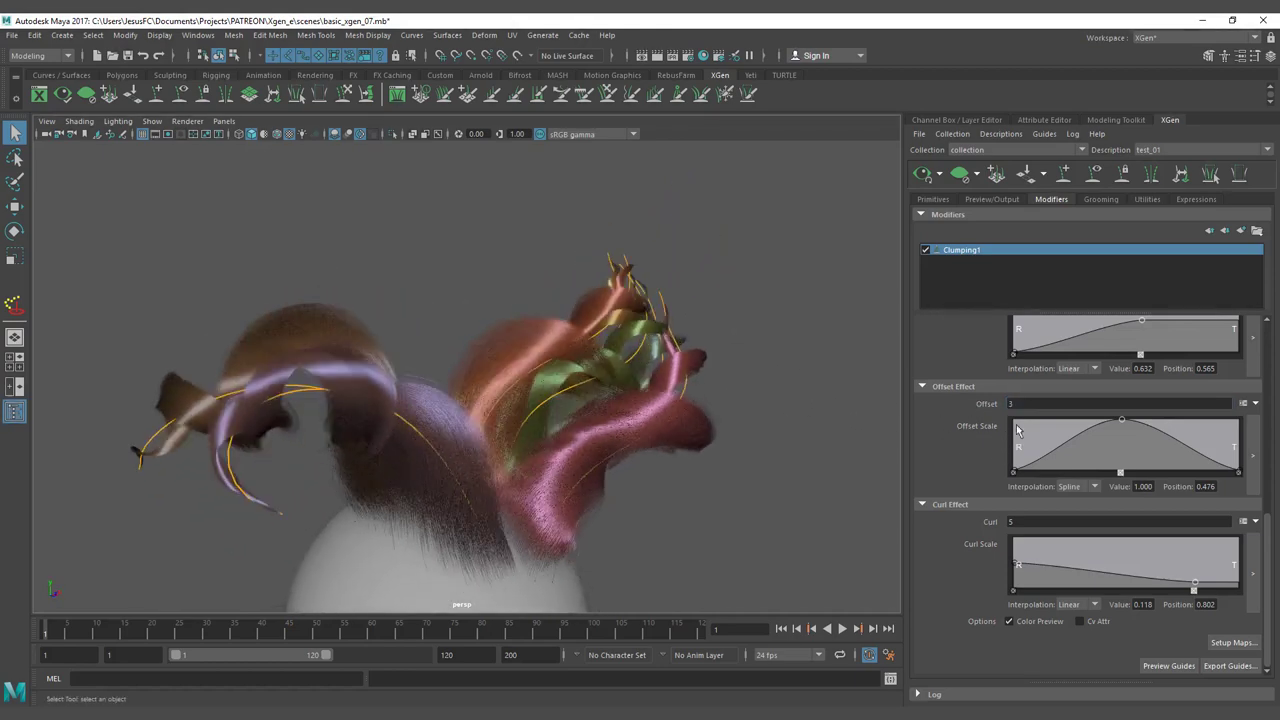
Raise the clump Offset to 5 and check the wider curls around the guides.
{"action": "left_click_drag", "start_coordinate": [1019, 404], "coordinate": [978, 401]}
{"action": "key", "text": "Return"}
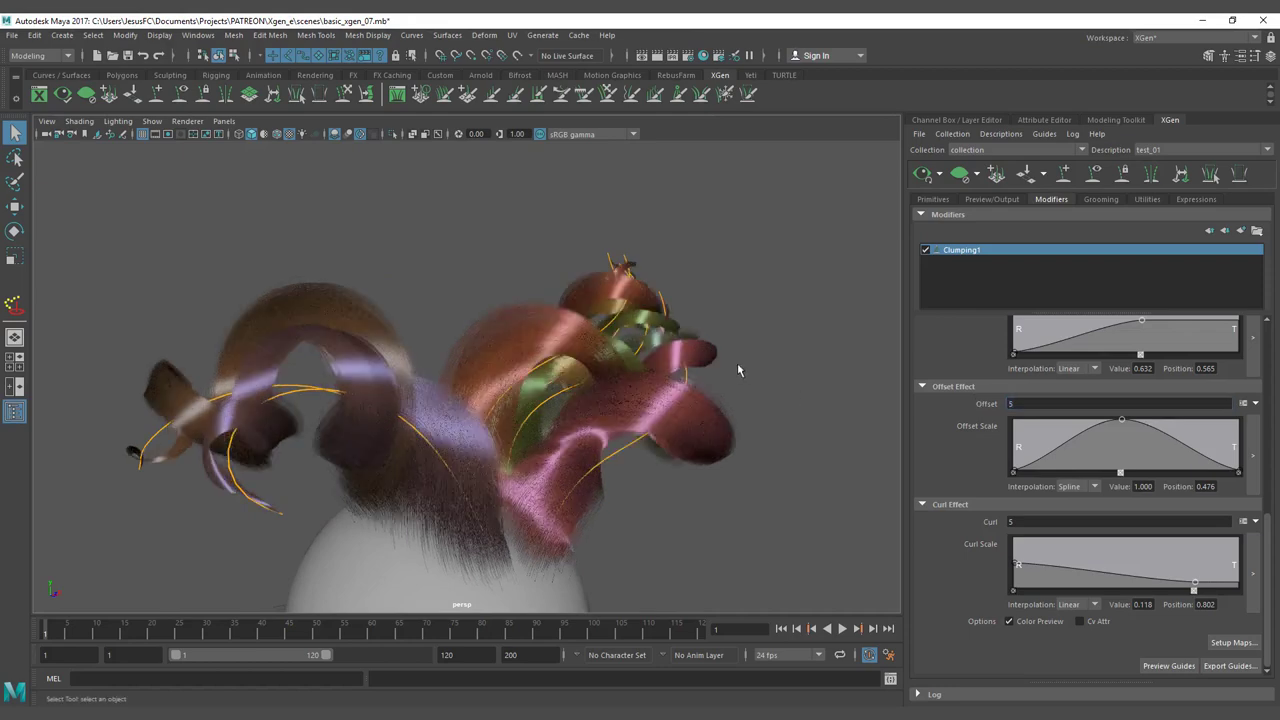
{"action": "left_click_drag", "start_coordinate": [735, 364], "coordinate": [678, 408], "text": "alt"}
Move the Curl Scale's tip point to value 0.000 at position 0.982 and reduce Curl to 4.
{"action": "left_click_drag", "start_coordinate": [1022, 521], "coordinate": [970, 521]}
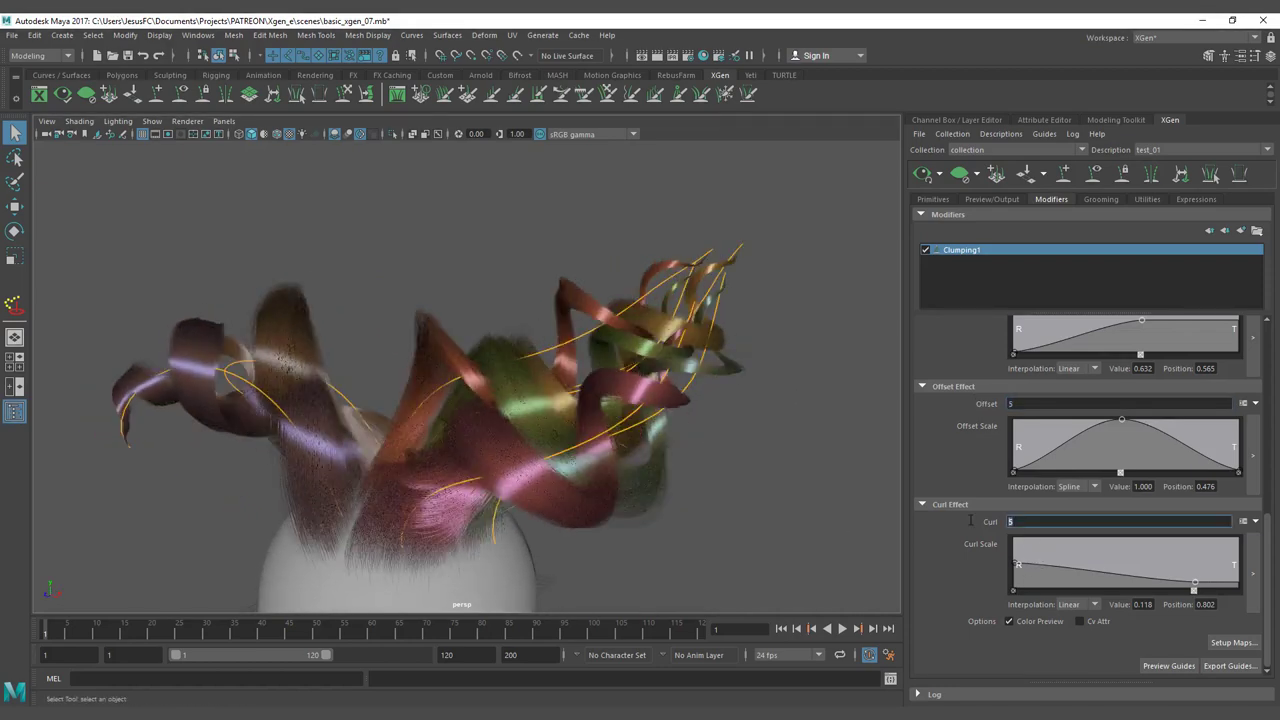
{"action": "left_click_drag", "start_coordinate": [1200, 590], "coordinate": [1234, 604]}
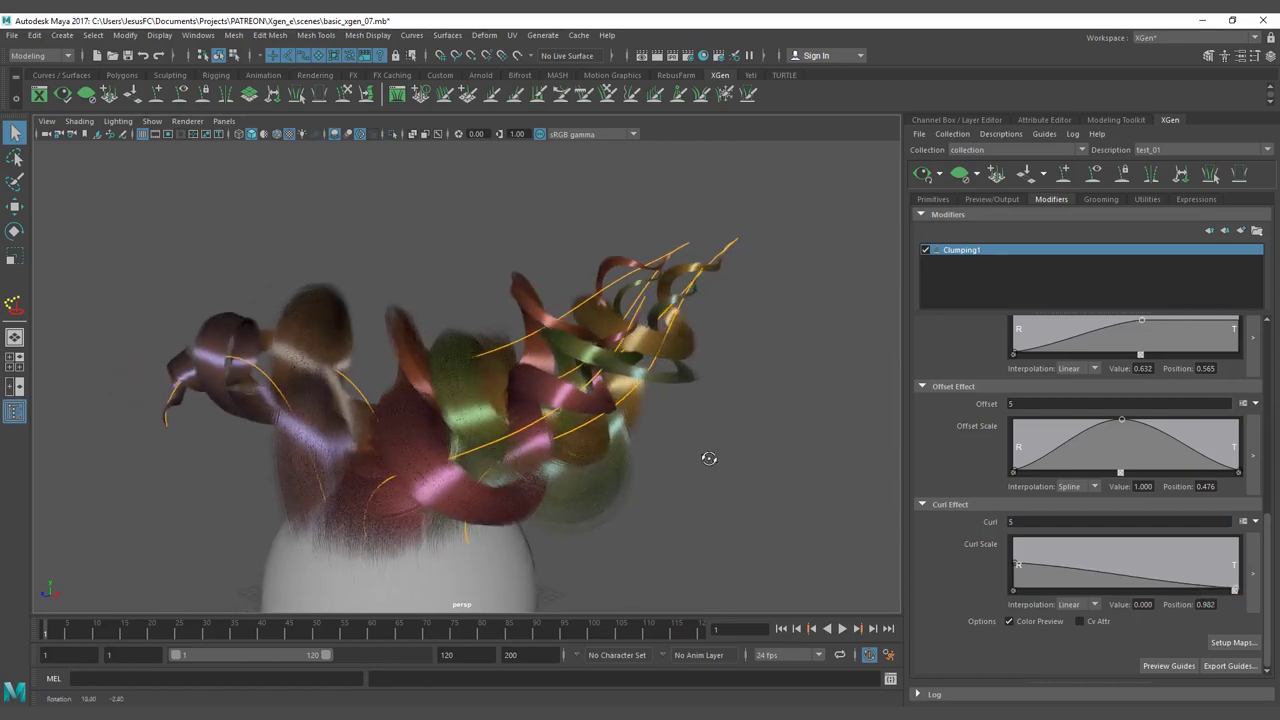
{"action": "left_click_drag", "start_coordinate": [1018, 522], "coordinate": [978, 521]}
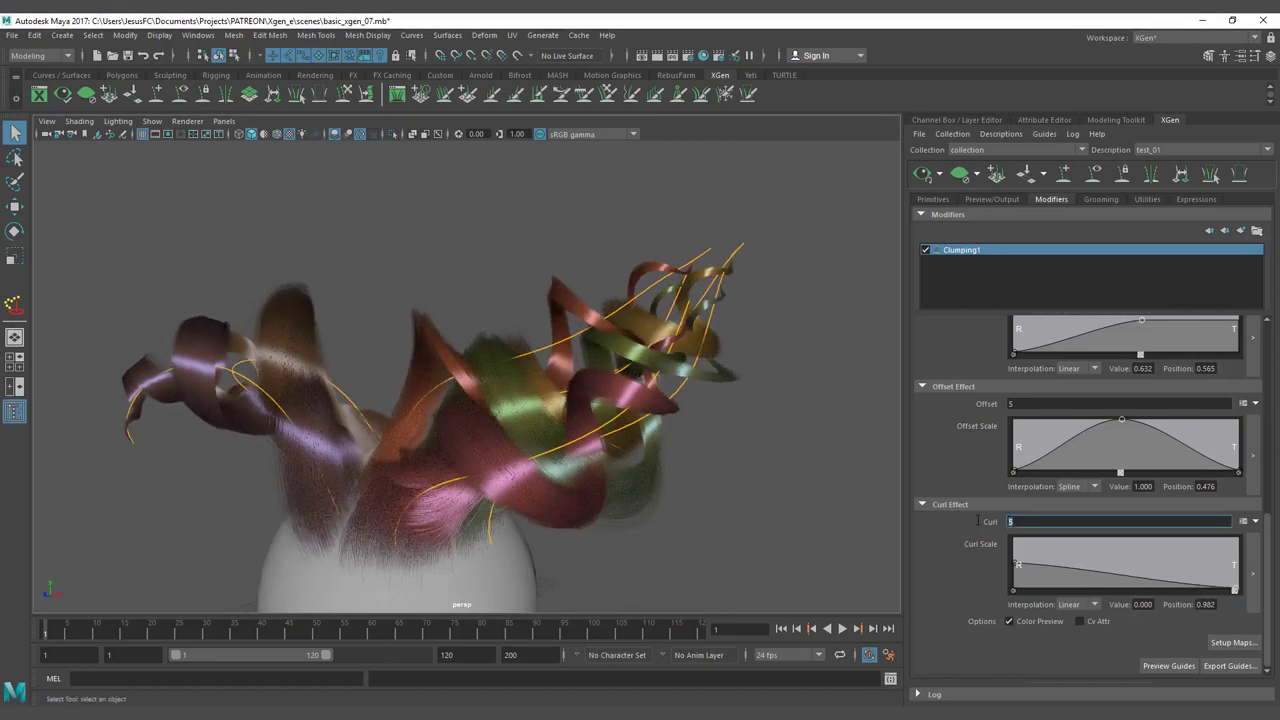
{"action": "type", "text": "4"}
{"action": "key", "text": "Return"}
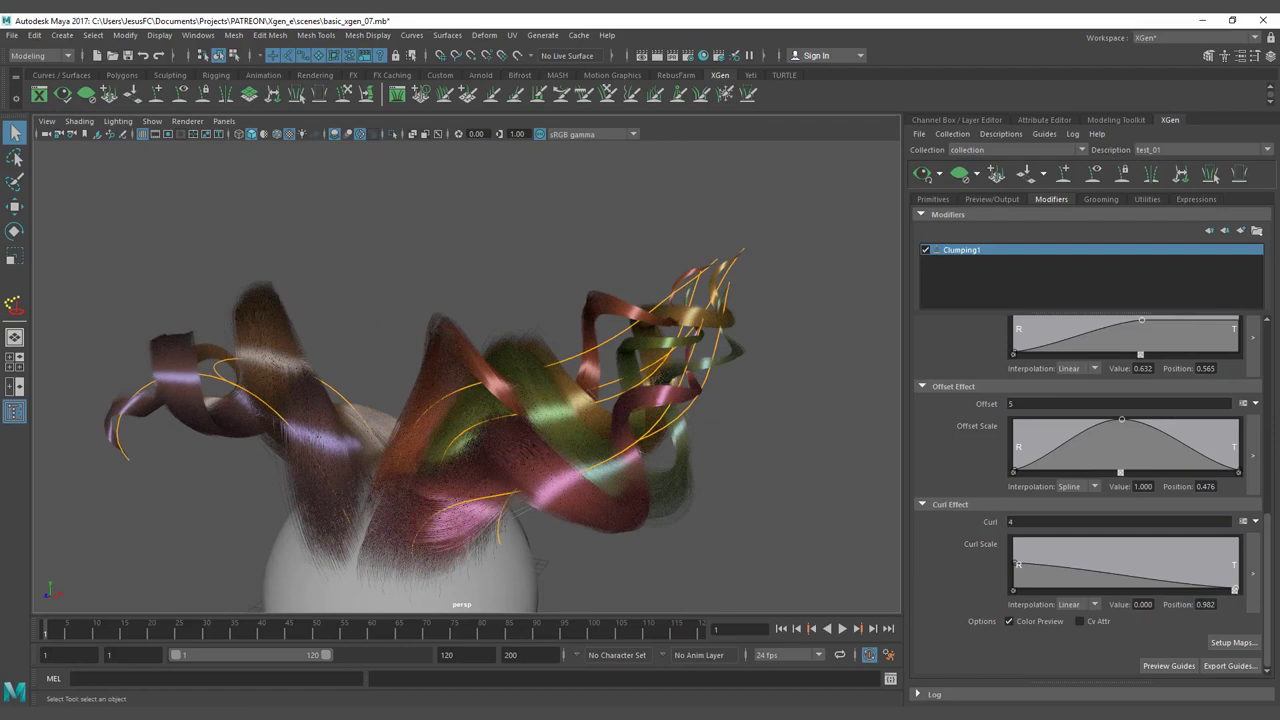
Reduce Curl to 1 and look over the loosened strands.
{"action": "double_click", "coordinate": [1010, 521]}
{"action": "type", "text": "1"}
{"action": "key", "text": "Return"}
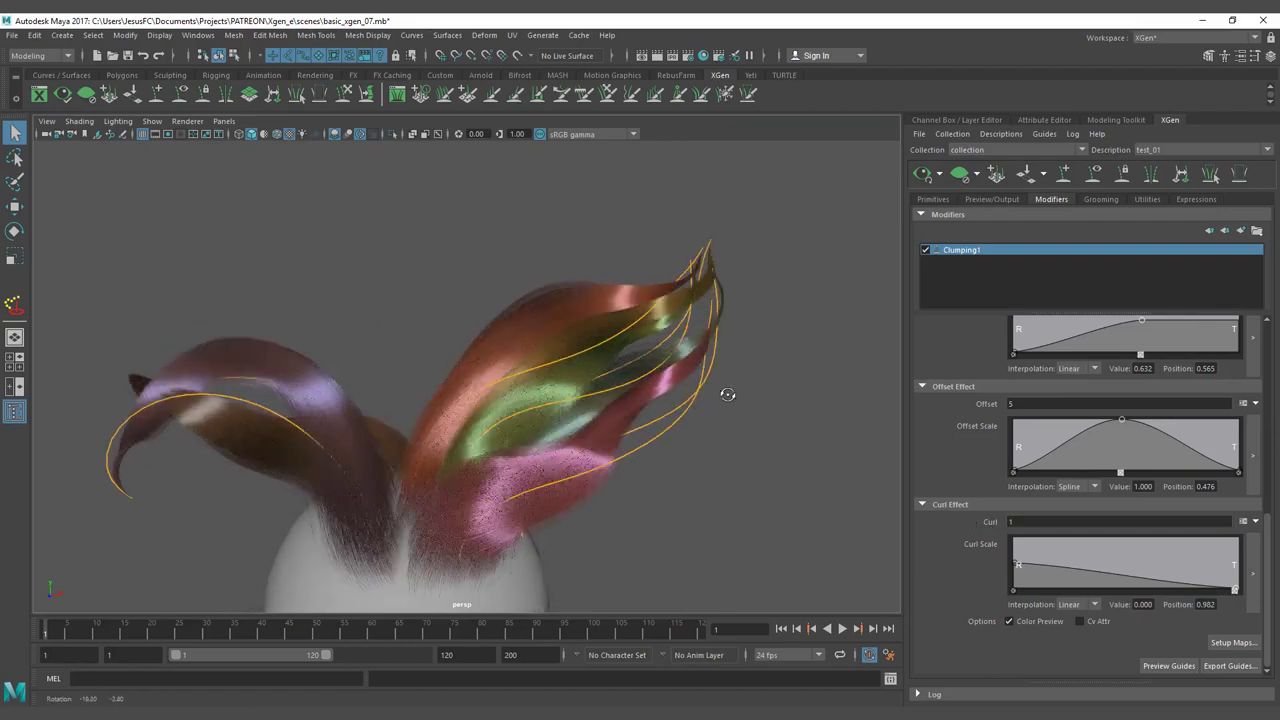
{"action": "left_click_drag", "start_coordinate": [728, 394], "coordinate": [723, 382], "text": "alt"}
Add a middle point to the Curl Scale at value 0.434, position 0.414, and set Curl to 2.
{"action": "left_click", "coordinate": [1065, 566]}
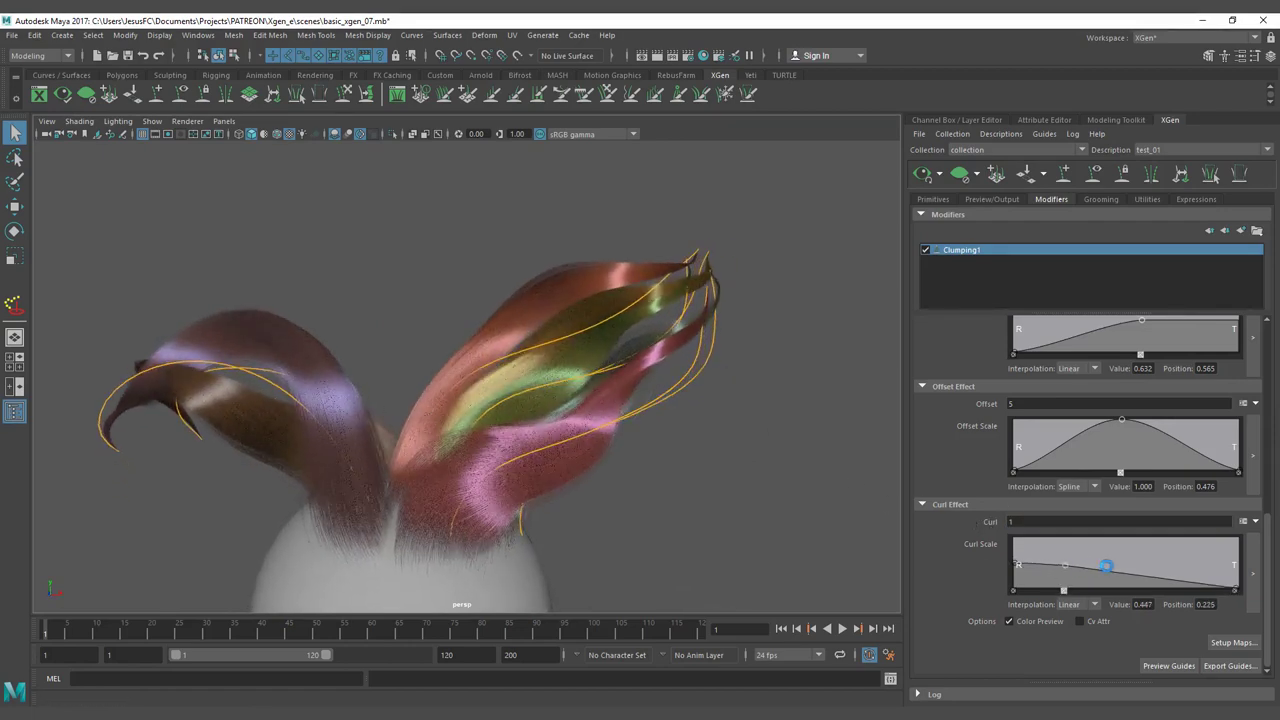
{"action": "left_click", "coordinate": [1039, 522]}
{"action": "type", "text": "2"}
{"action": "key", "text": "Return"}
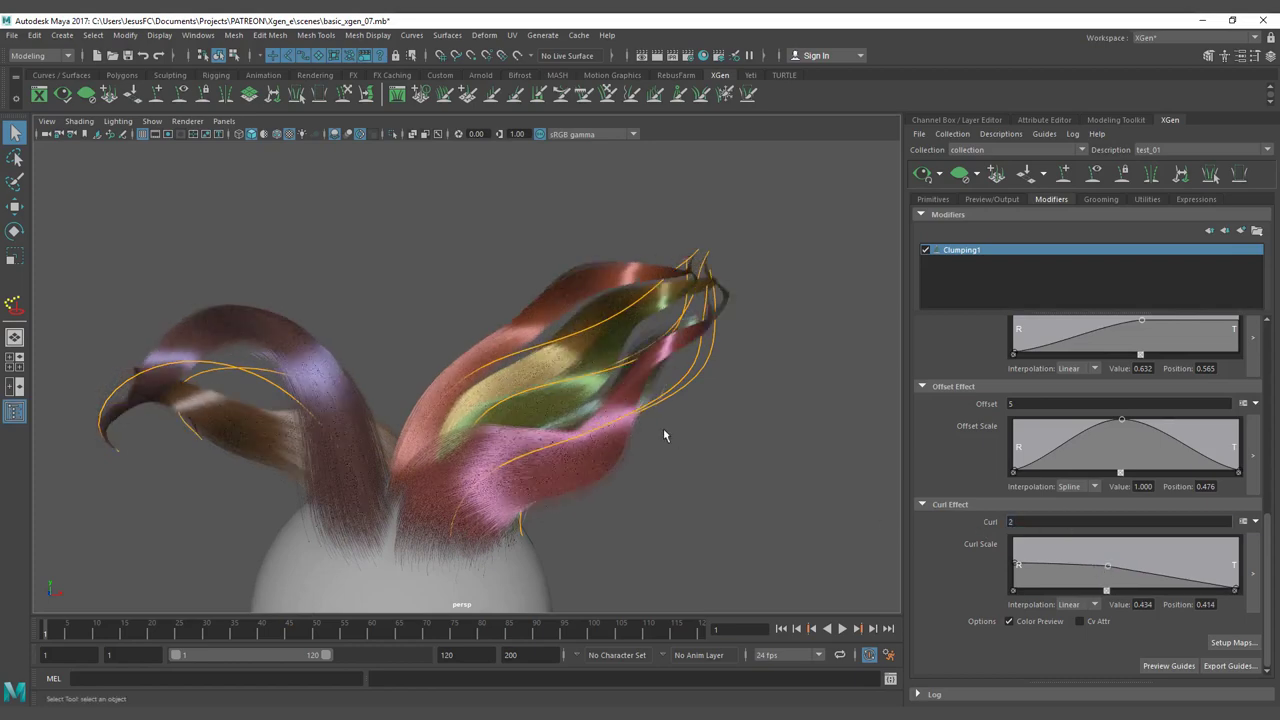
{"action": "mouse_move", "coordinate": [663, 428]}
{"action": "left_mouse_down", "text": "alt"}
{"action": "mouse_move", "coordinate": [677, 428]}
{"action": "mouse_move", "coordinate": [671, 446]}
{"action": "left_mouse_up", "text": "alt"}
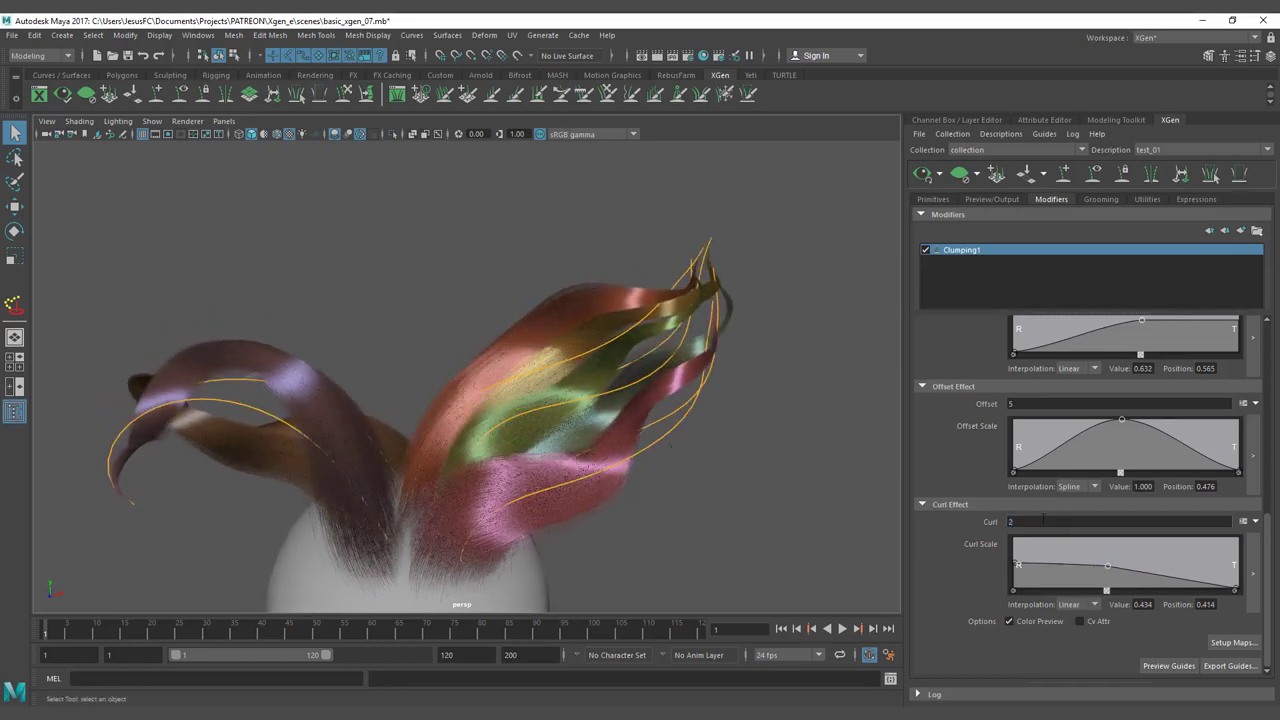
Increase Curl to 5, inspect the curls, and delete the Curl Scale's middle point.
{"action": "left_click_drag", "start_coordinate": [1036, 521], "coordinate": [957, 524]}
{"action": "type", "text": "5"}
{"action": "key", "text": "Return"}
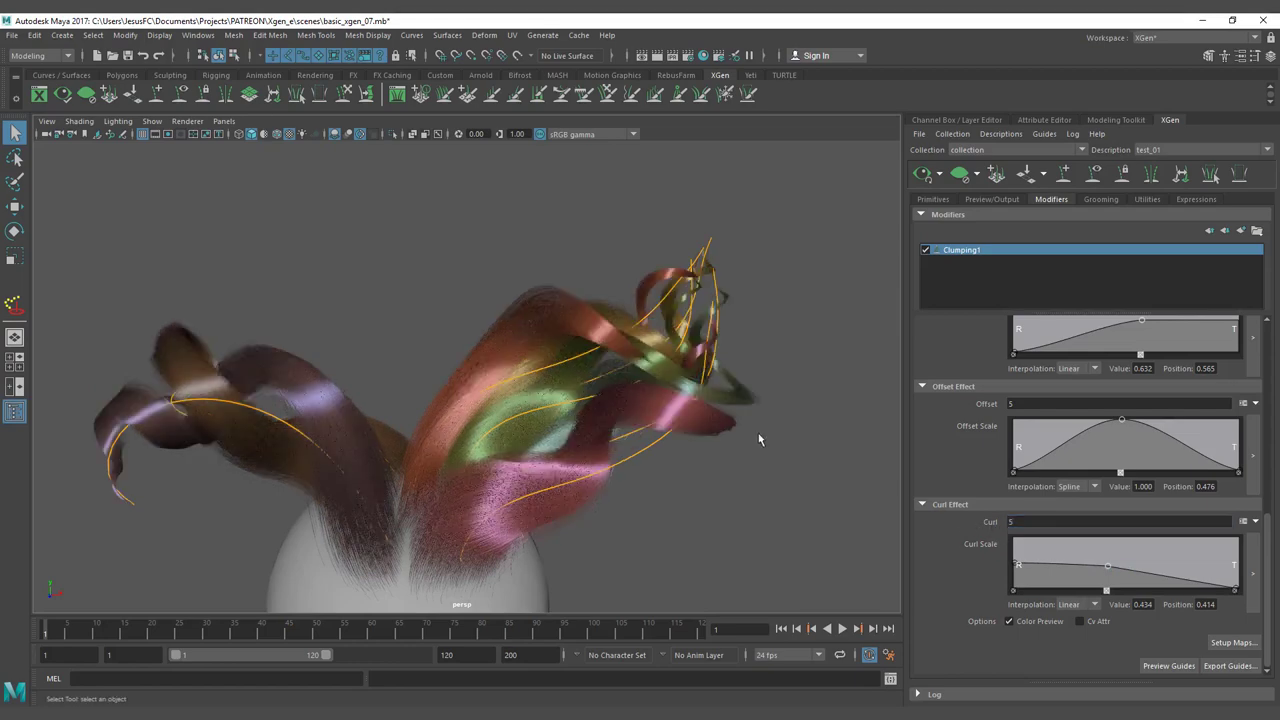
{"action": "left_click_drag", "start_coordinate": [763, 428], "coordinate": [612, 392], "text": "alt"}
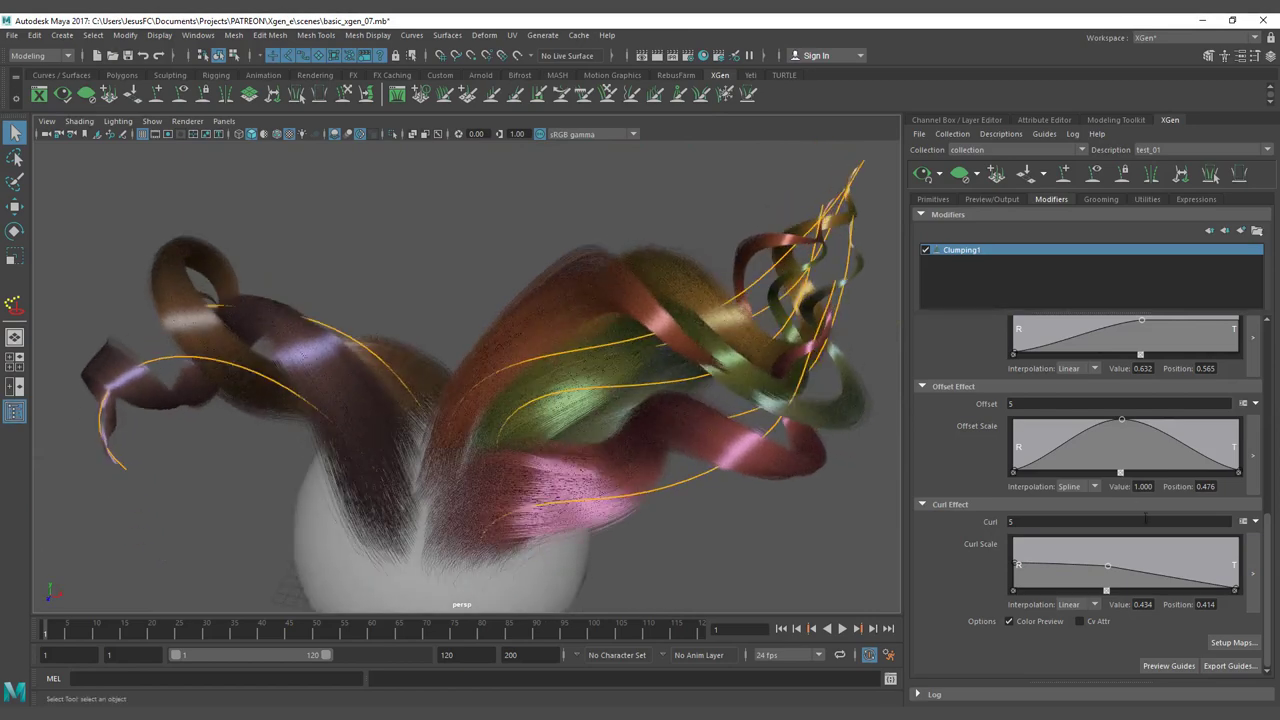
{"action": "double_click", "coordinate": [1036, 523]}
{"action": "left_click", "coordinate": [1104, 592]}
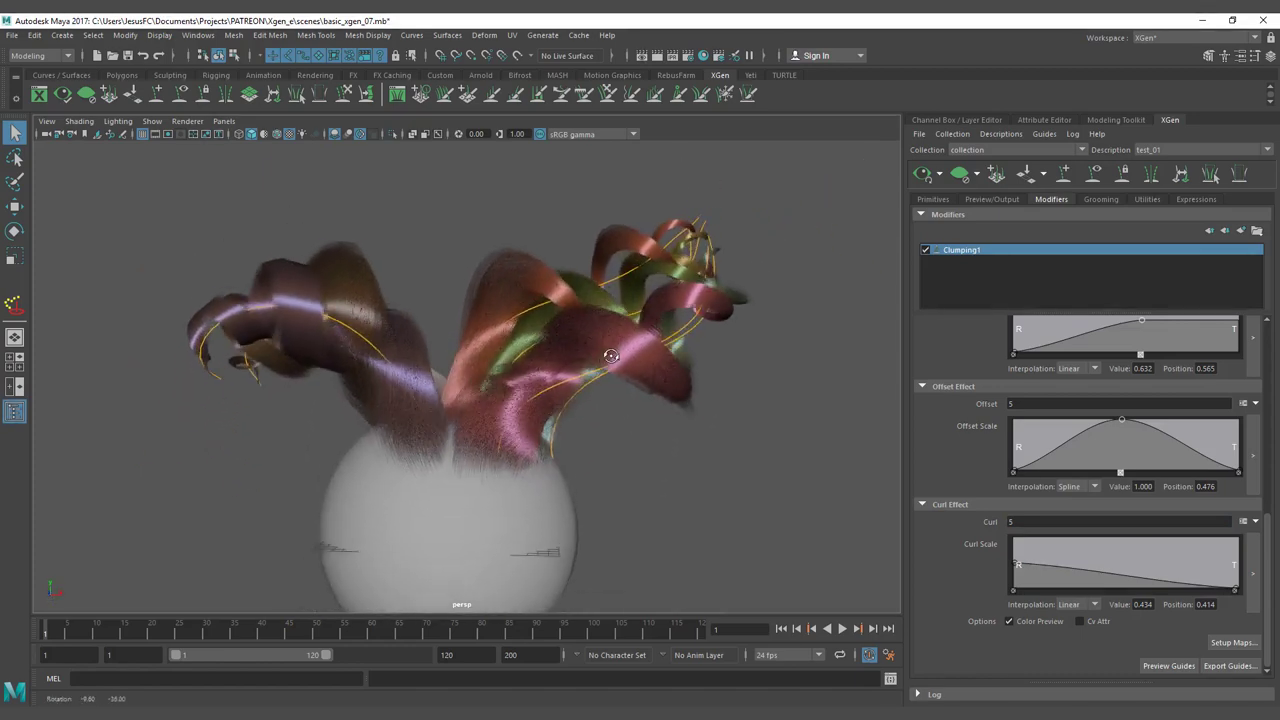
Lower the Offset Scale's middle point to value 0.592, then raise it back to 1.000 at position 0.470.
{"action": "left_click_drag", "start_coordinate": [1122, 424], "coordinate": [1121, 438]}
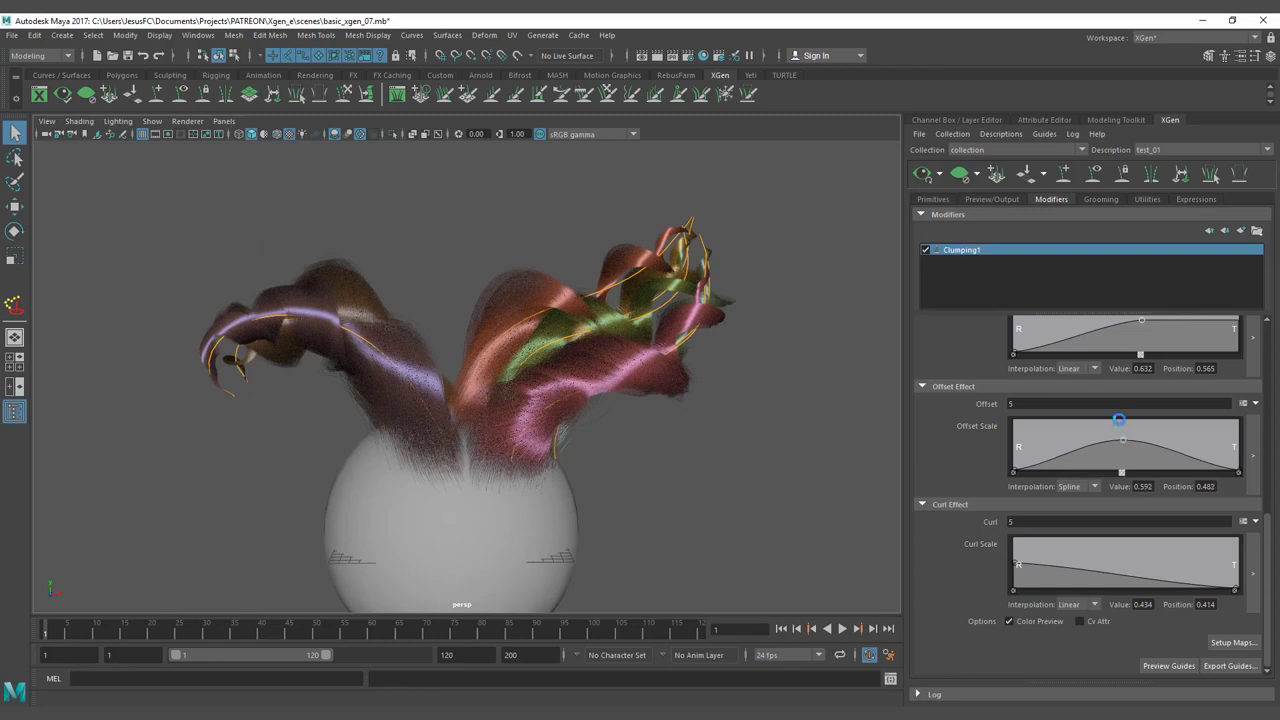
{"action": "left_click", "coordinate": [1119, 417]}
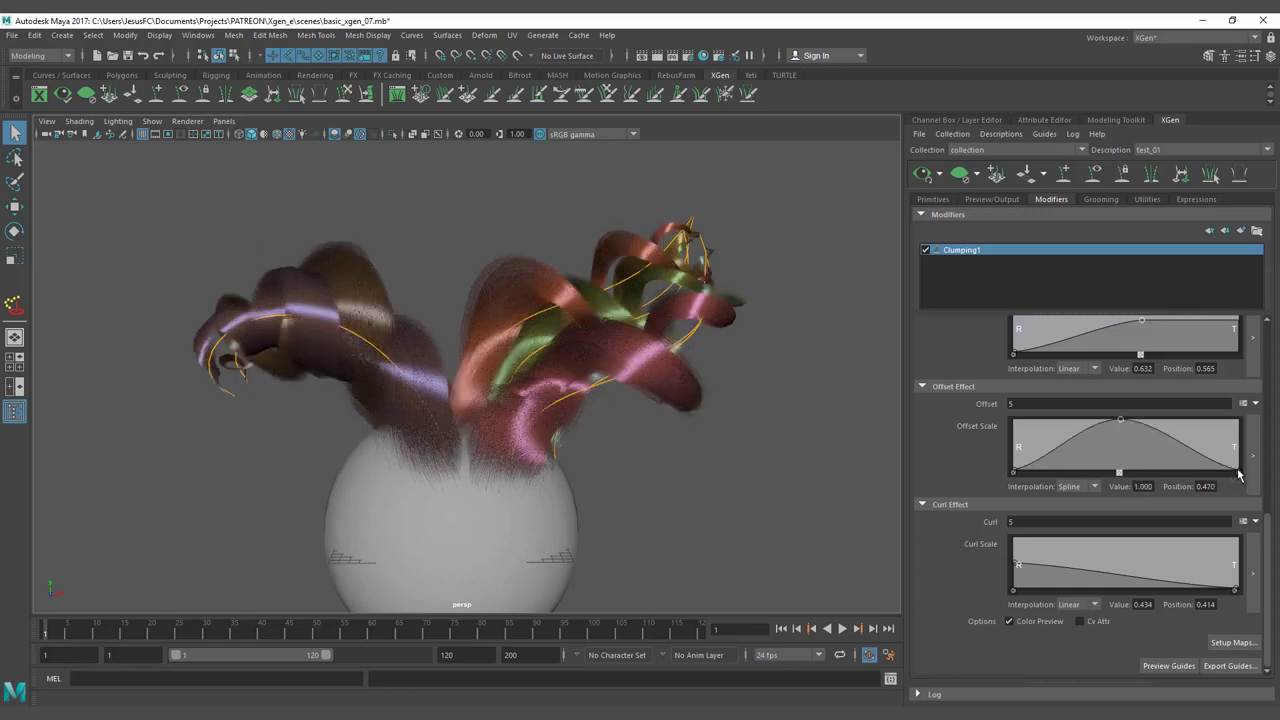
Raise the Offset Scale's tip point to value 1.000 at position 1.000 to widen the curls at the hair tips.
{"action": "left_click_drag", "start_coordinate": [1237, 474], "coordinate": [1240, 419]}
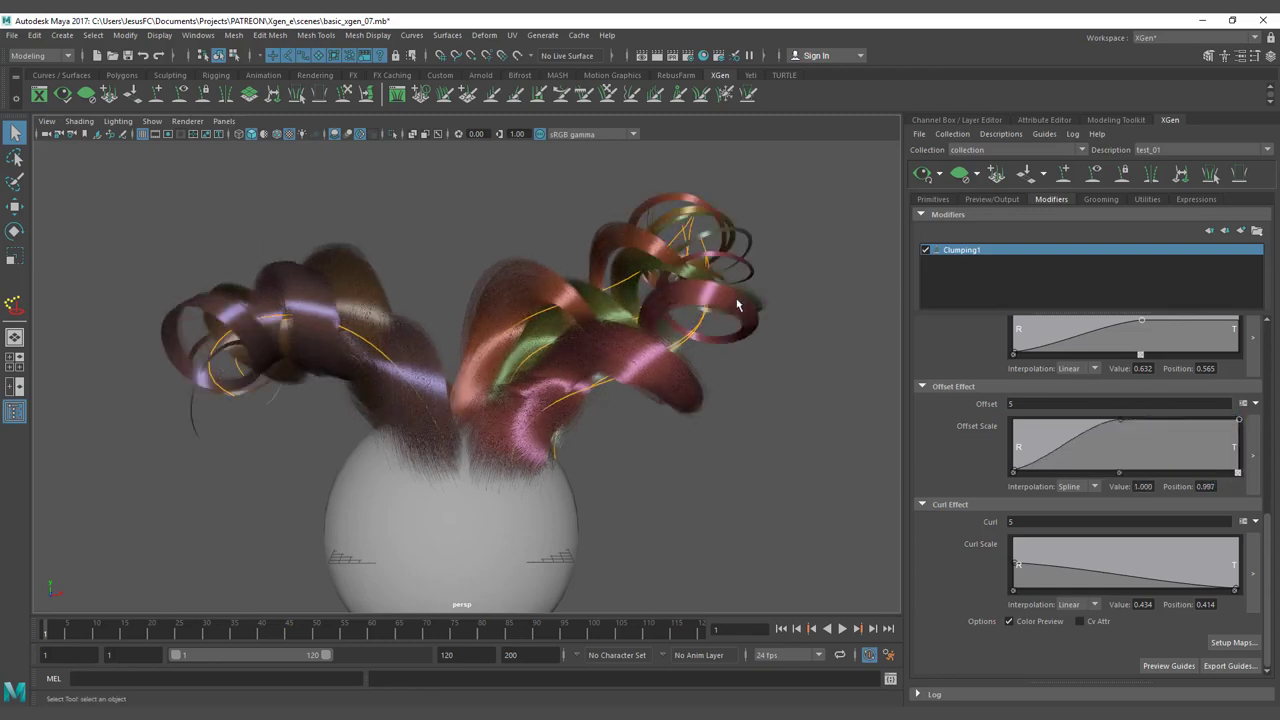
{"action": "left_click_drag", "start_coordinate": [743, 302], "coordinate": [802, 391], "text": "alt"}
{"action": "left_click_drag", "start_coordinate": [1237, 422], "coordinate": [1241, 420]}
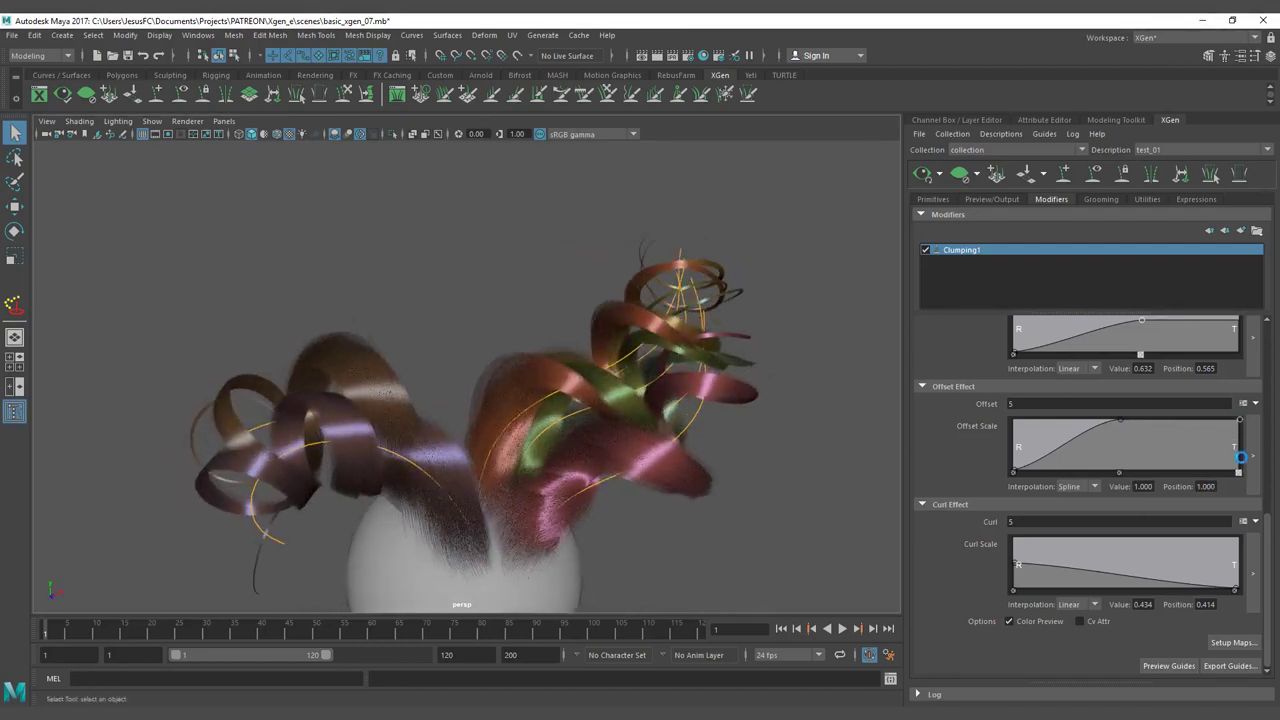
Lower the Offset Scale's tip point to value 0.000 at position 1.000 and inspect the curls at the hair tips.
{"action": "left_click_drag", "start_coordinate": [1240, 470], "coordinate": [1240, 474]}
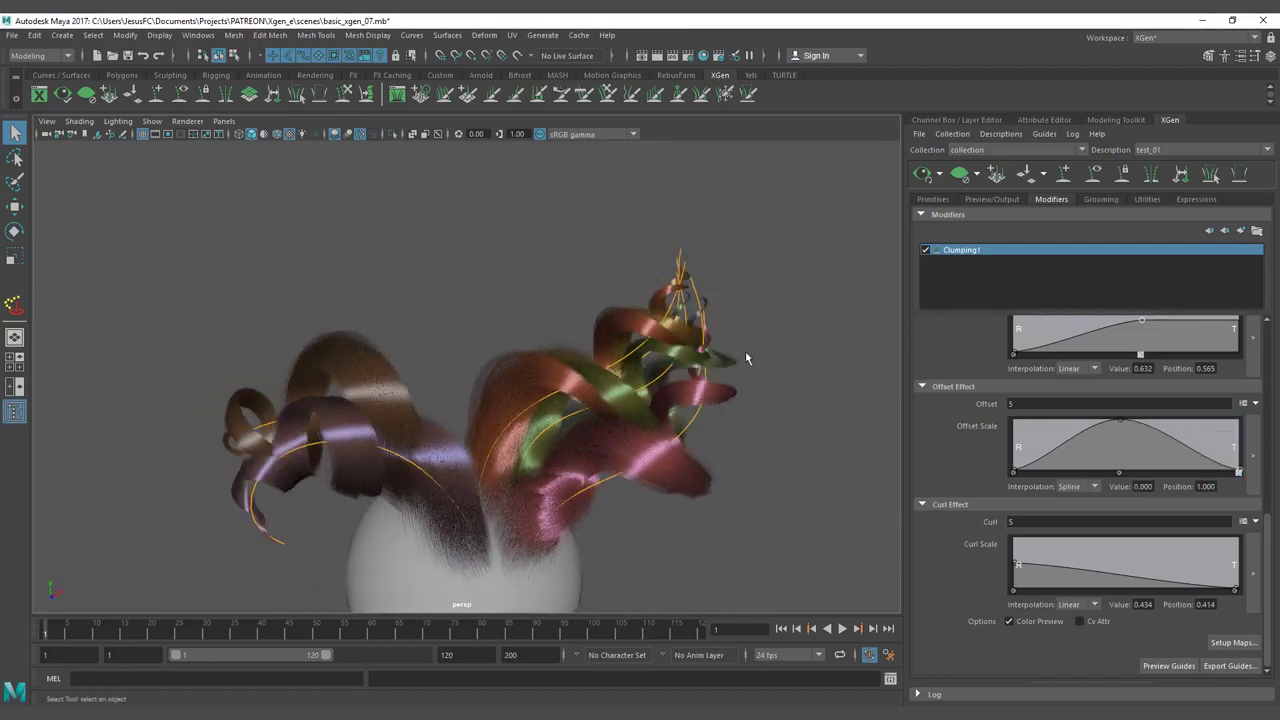
{"action": "left_click_drag", "start_coordinate": [748, 357], "coordinate": [706, 325], "text": "alt"}
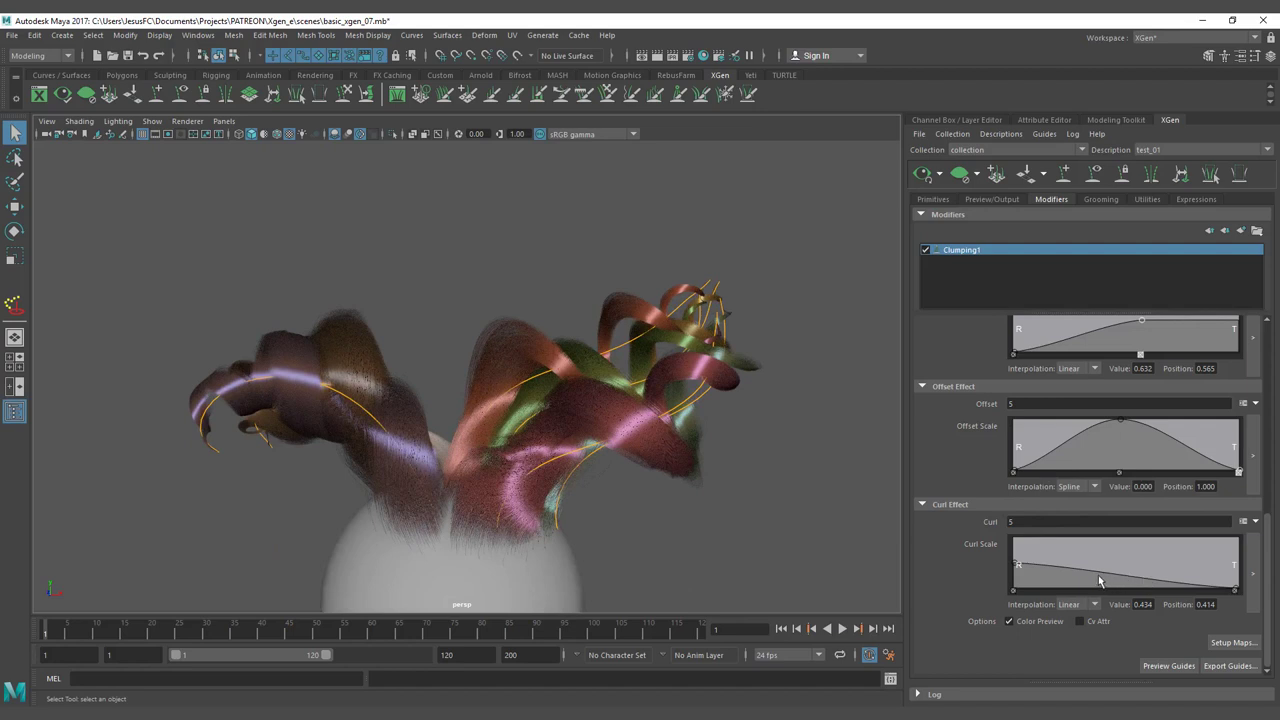
{"action": "left_click_drag", "start_coordinate": [760, 440], "coordinate": [706, 401], "text": "alt"}
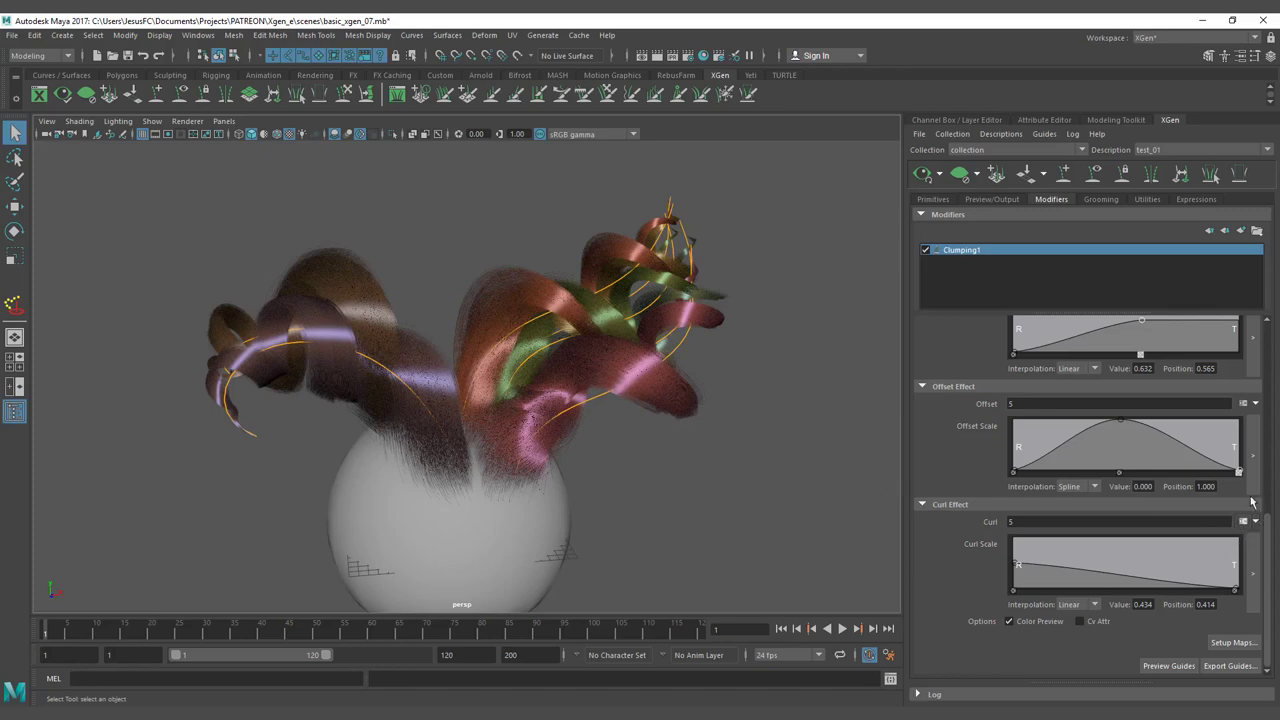
{"action": "mouse_move", "coordinate": [652, 407]}
{"action": "left_mouse_down", "text": "alt"}
{"action": "mouse_move", "coordinate": [766, 403]}
{"action": "mouse_move", "coordinate": [651, 405]}
{"action": "left_mouse_up", "text": "alt"}
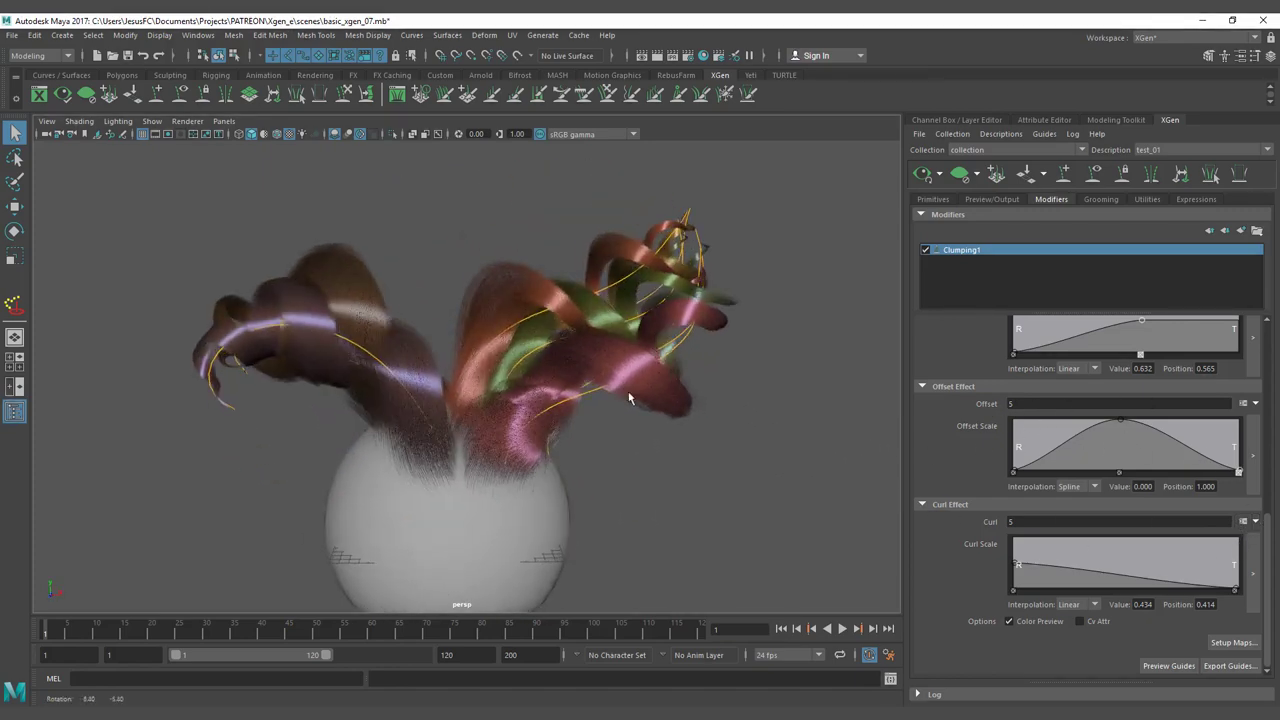
{"action": "right_click_drag", "start_coordinate": [651, 405], "coordinate": [886, 433], "text": "alt"}
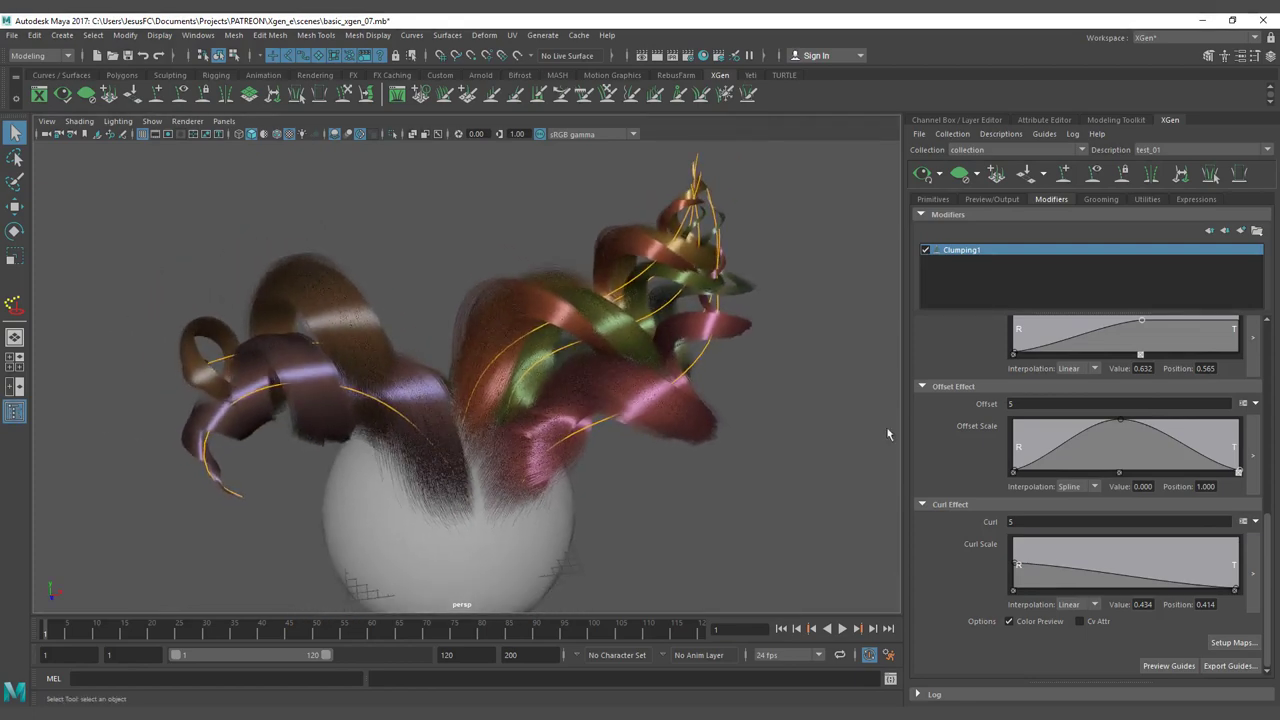
Set the clumping Flatness to 1 and inspect the clumps from several angles.
{"action": "scroll", "coordinate": [972, 460], "scroll_direction": "up", "scroll_amount": 2}
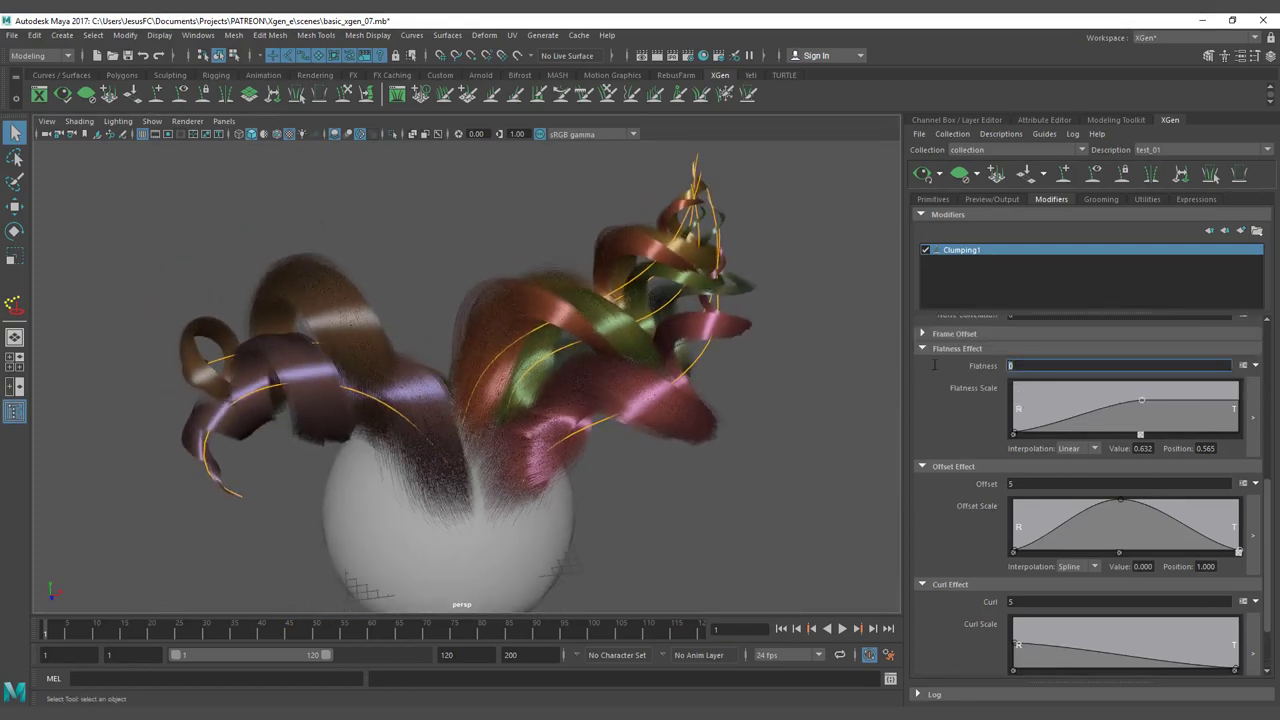
{"action": "key", "text": "Return"}
{"action": "left_click_drag", "start_coordinate": [849, 340], "coordinate": [571, 306], "text": "alt"}
{"action": "right_click_drag", "start_coordinate": [571, 306], "coordinate": [669, 306], "text": "alt"}
{"action": "left_click_drag", "start_coordinate": [669, 306], "coordinate": [713, 284], "text": "alt"}
{"action": "middle_click_drag", "start_coordinate": [713, 284], "coordinate": [613, 395], "text": "alt"}
{"action": "left_click_drag", "start_coordinate": [746, 253], "coordinate": [707, 379], "text": "alt"}
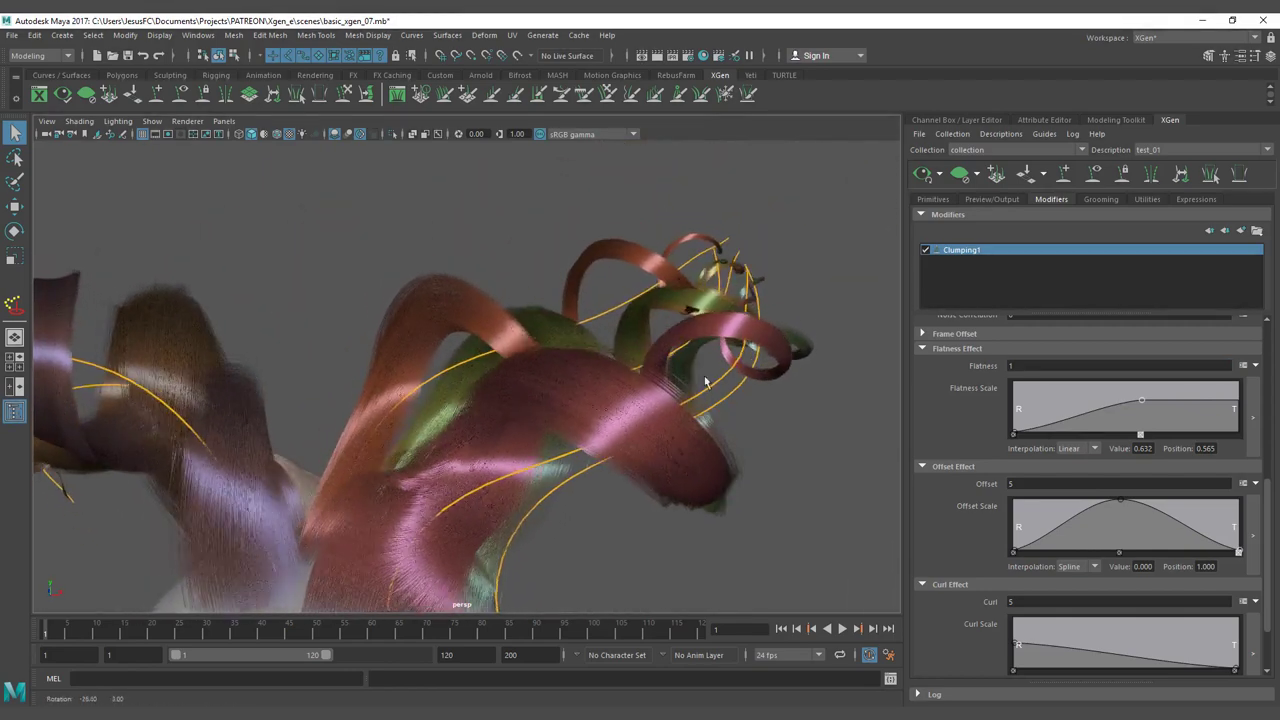
{"action": "right_click_drag", "start_coordinate": [707, 379], "coordinate": [552, 385], "text": "alt"}
{"action": "middle_click_drag", "start_coordinate": [552, 385], "coordinate": [612, 402], "text": "alt"}
{"action": "left_click_drag", "start_coordinate": [612, 402], "coordinate": [508, 417], "text": "alt"}
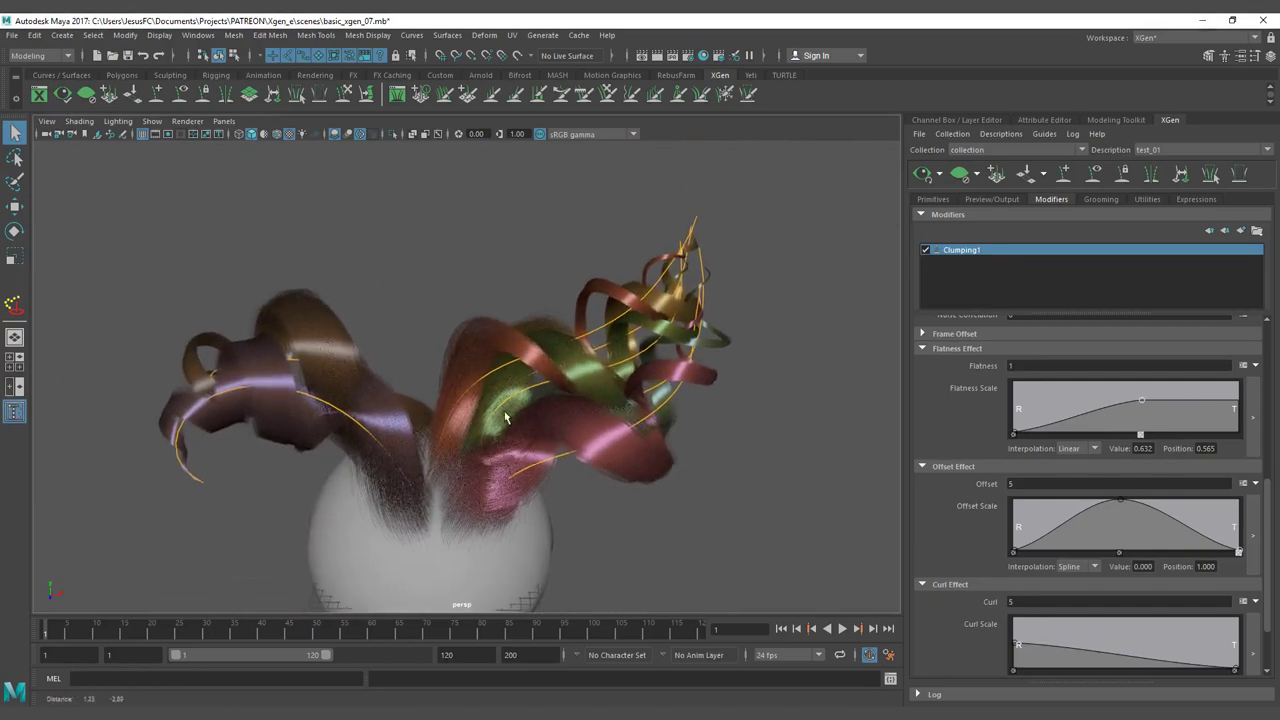
{"action": "right_click_drag", "start_coordinate": [508, 417], "coordinate": [527, 430], "text": "alt"}
{"action": "left_click_drag", "start_coordinate": [527, 430], "coordinate": [534, 423], "text": "alt"}
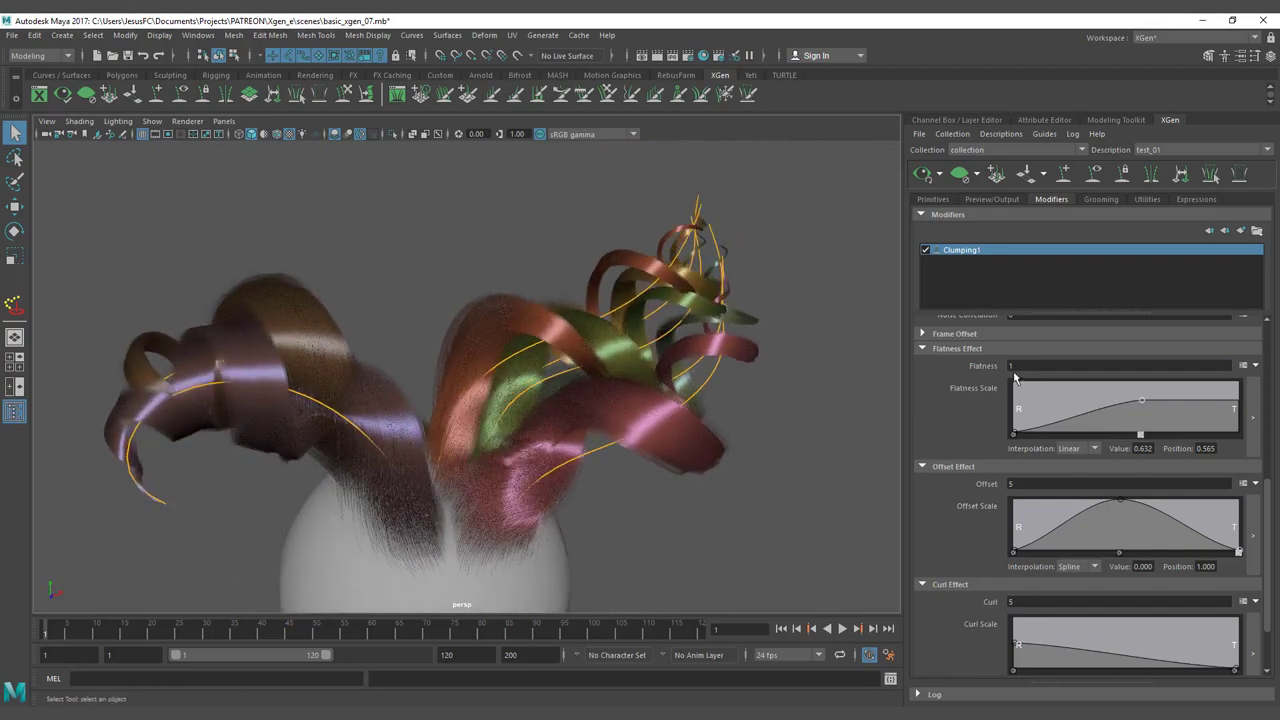
Set the clumping Flatness back to 0.
{"action": "left_click_drag", "start_coordinate": [1017, 367], "coordinate": [976, 372]}
{"action": "type", "text": "0"}
{"action": "key", "text": "Return"}
{"action": "middle_click_drag", "start_coordinate": [667, 386], "coordinate": [714, 382], "text": "alt"}
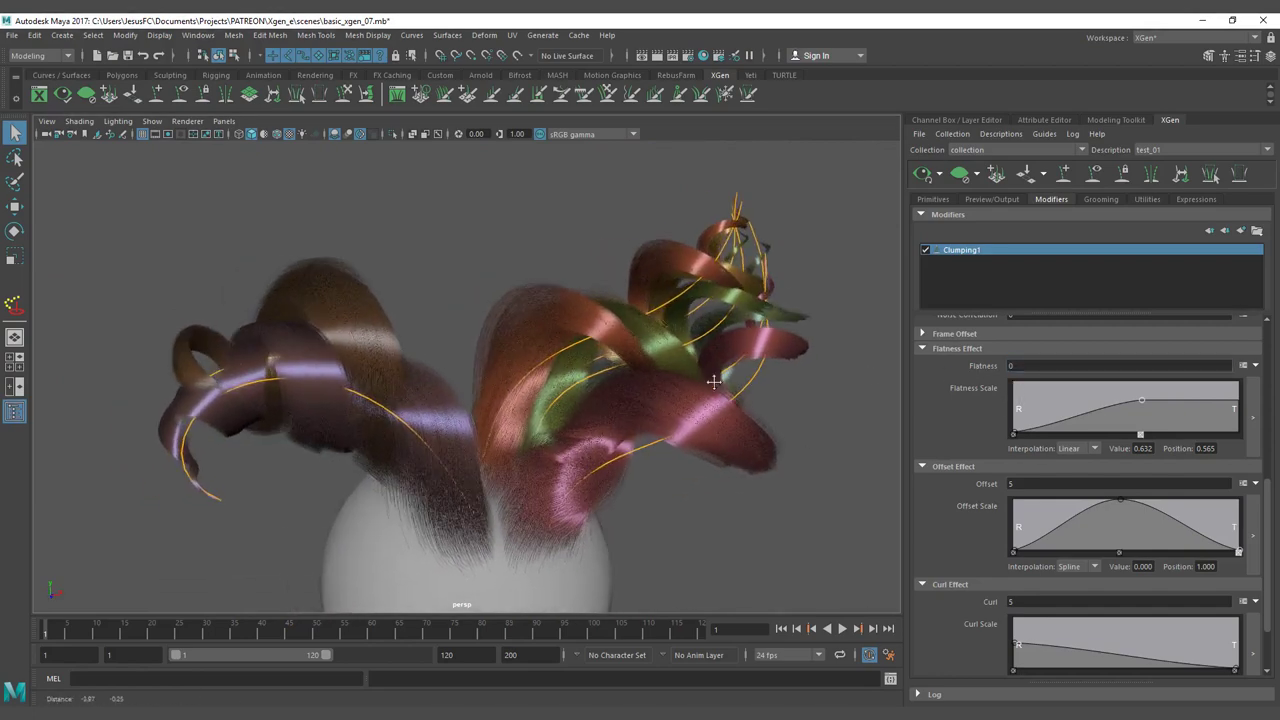
Set the clumping Noise to 5 and inspect its effect on the curled clumps.
{"action": "scroll", "coordinate": [988, 455], "scroll_direction": "up", "scroll_amount": 4}
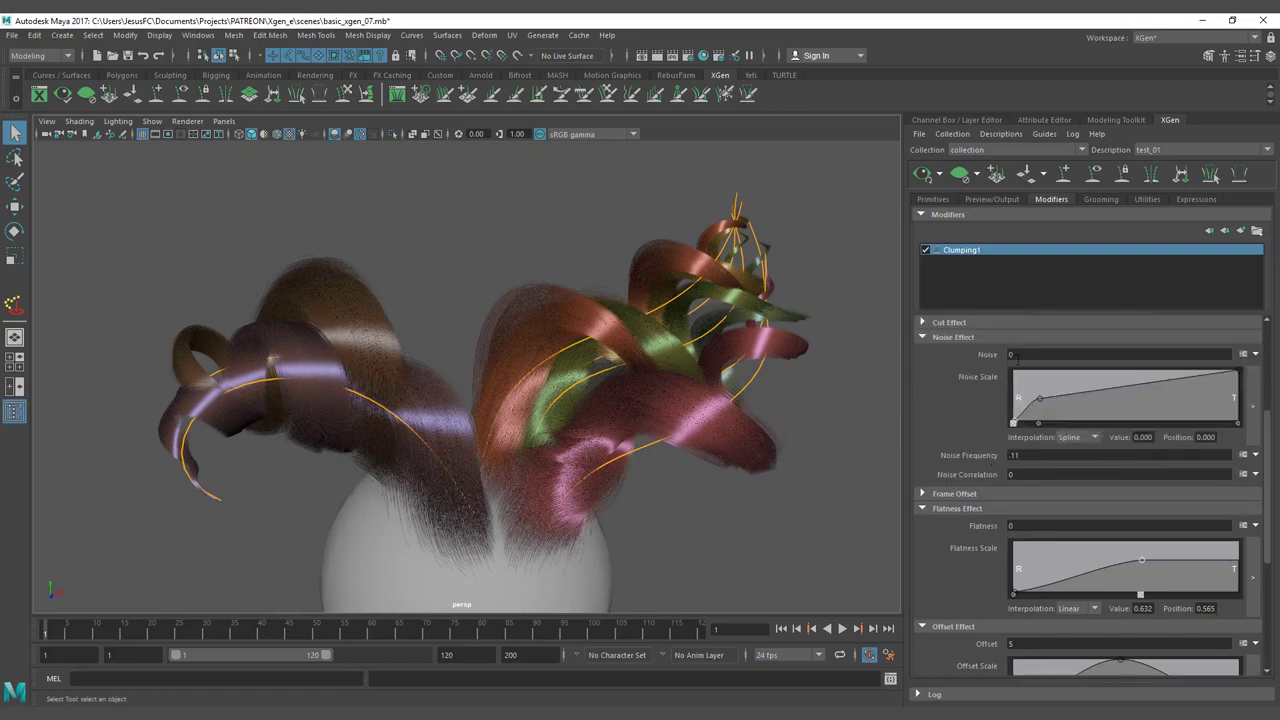
{"action": "left_click_drag", "start_coordinate": [1018, 359], "coordinate": [965, 357]}
{"action": "type", "text": "5"}
{"action": "key", "text": "Return"}
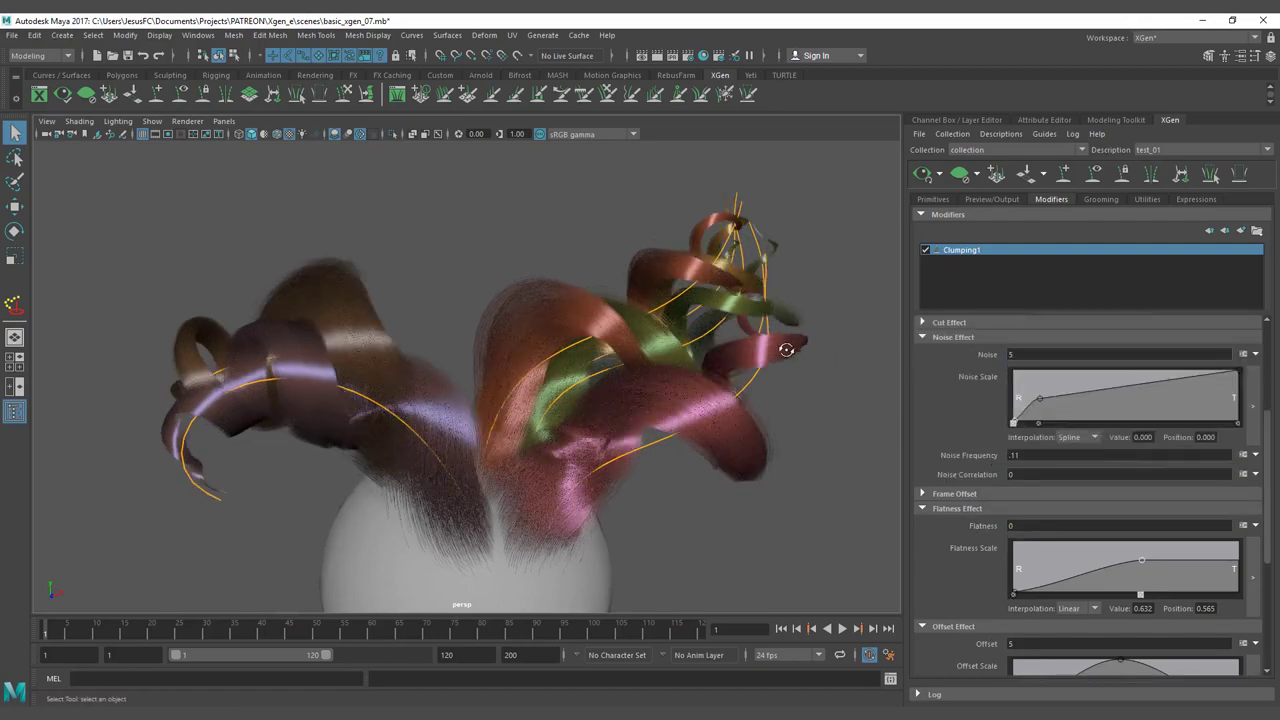
{"action": "left_click_drag", "start_coordinate": [786, 350], "coordinate": [694, 365], "text": "alt"}
{"action": "left_click_drag", "start_coordinate": [519, 376], "coordinate": [549, 372], "text": "alt"}
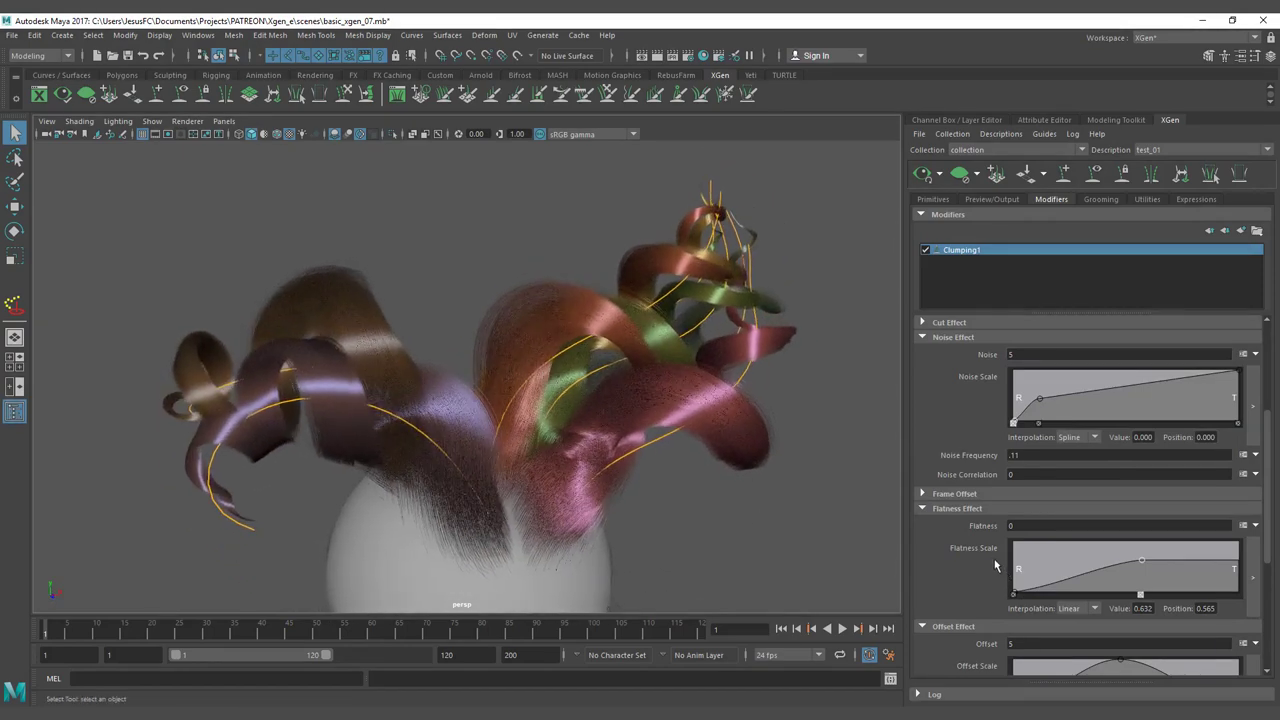
{"action": "scroll", "coordinate": [995, 566], "scroll_direction": "down", "scroll_amount": 5}
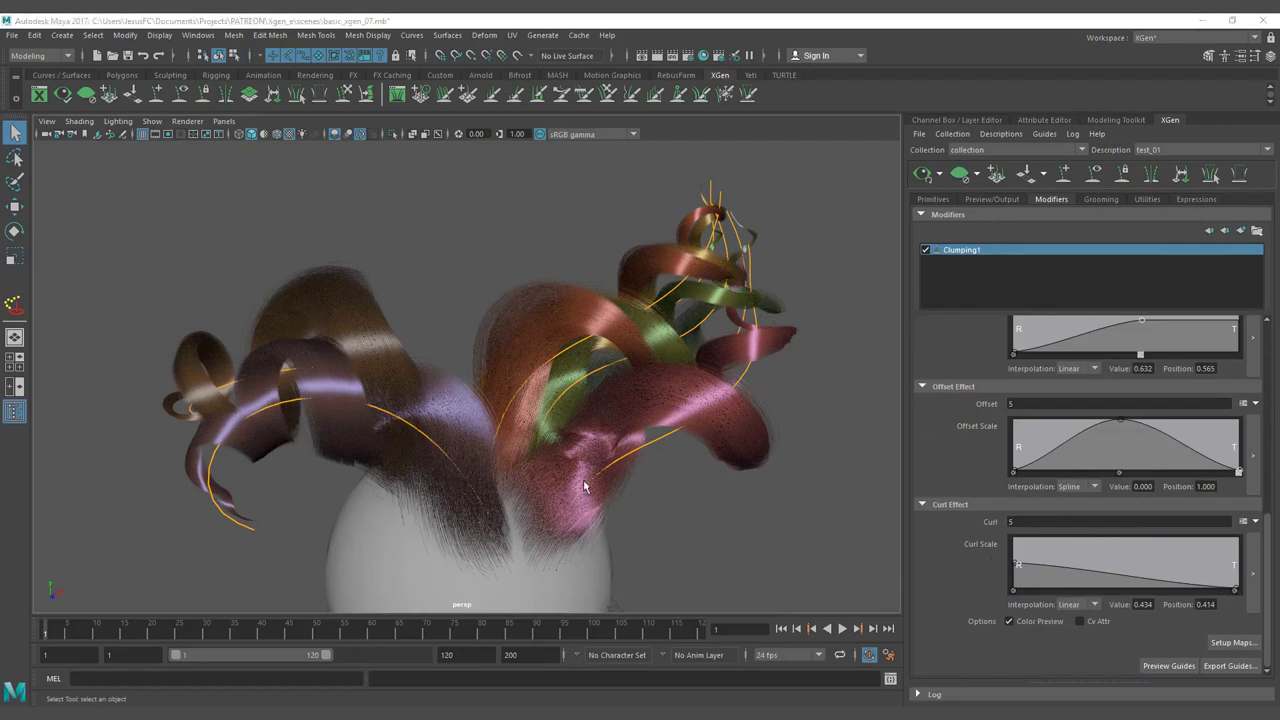
{"action": "mouse_move", "coordinate": [594, 475]}
{"action": "left_mouse_down", "text": "alt"}
{"action": "mouse_move", "coordinate": [568, 458]}
{"action": "mouse_move", "coordinate": [588, 468]}
{"action": "left_mouse_up", "text": "alt"}
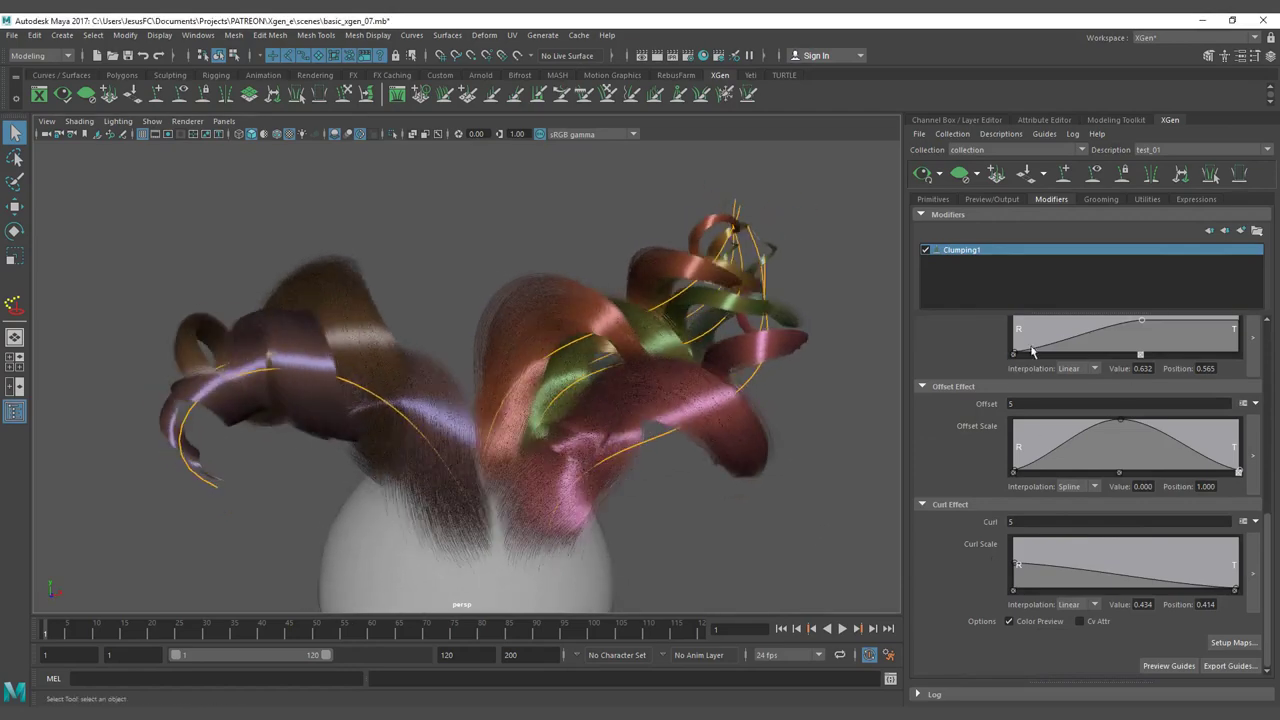
{"action": "left_click_drag", "start_coordinate": [636, 402], "coordinate": [593, 393], "text": "alt"}
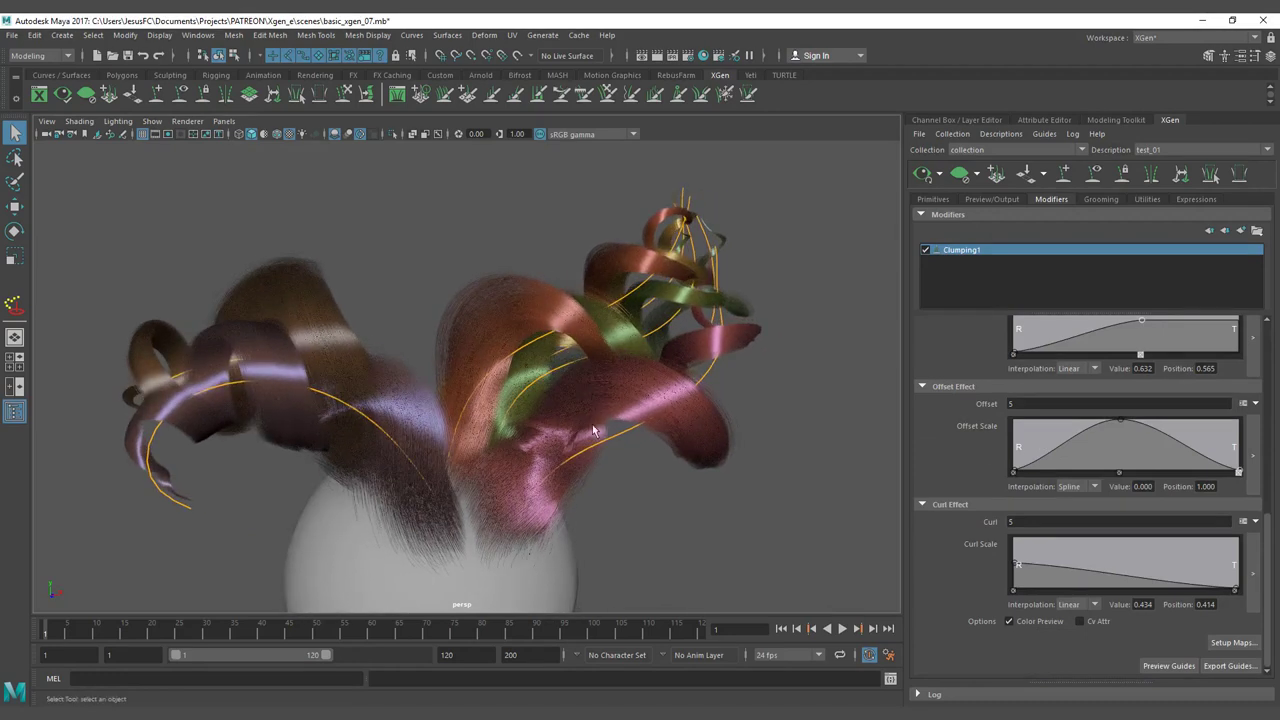
{"action": "middle_click_drag", "start_coordinate": [593, 427], "coordinate": [608, 404], "text": "alt"}
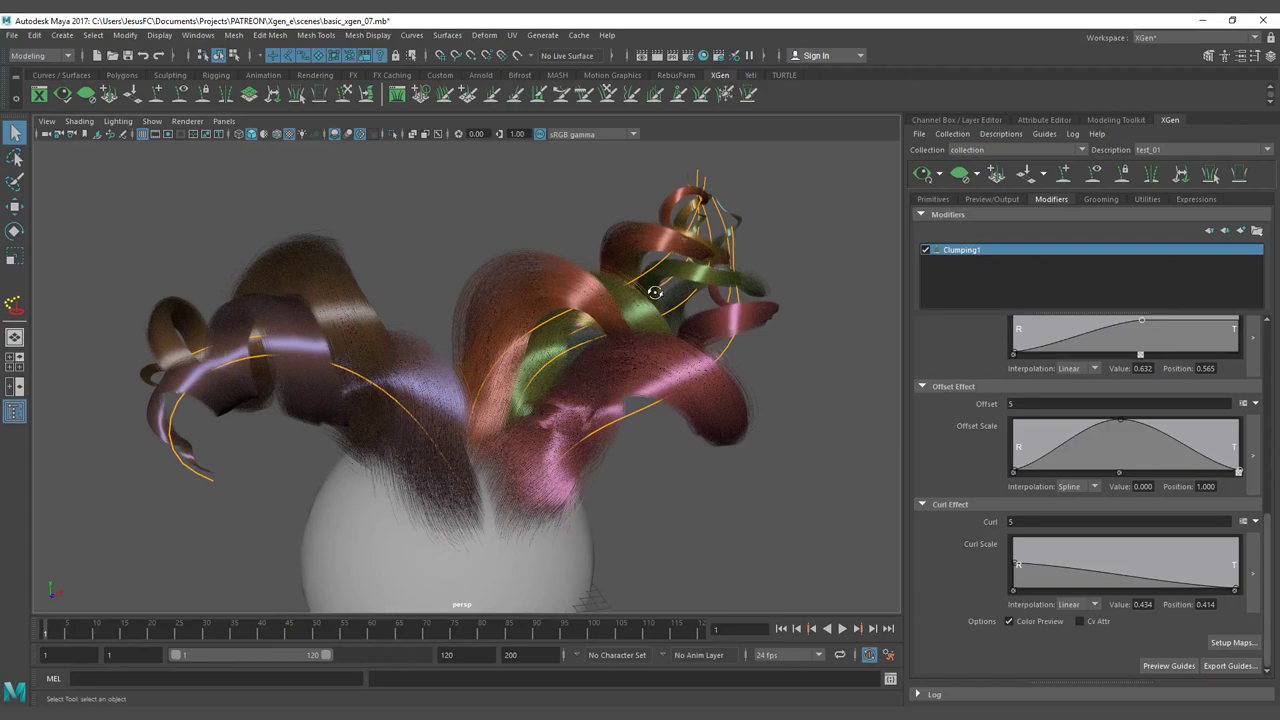
{"action": "middle_click_drag", "start_coordinate": [653, 291], "coordinate": [723, 285], "text": "alt"}
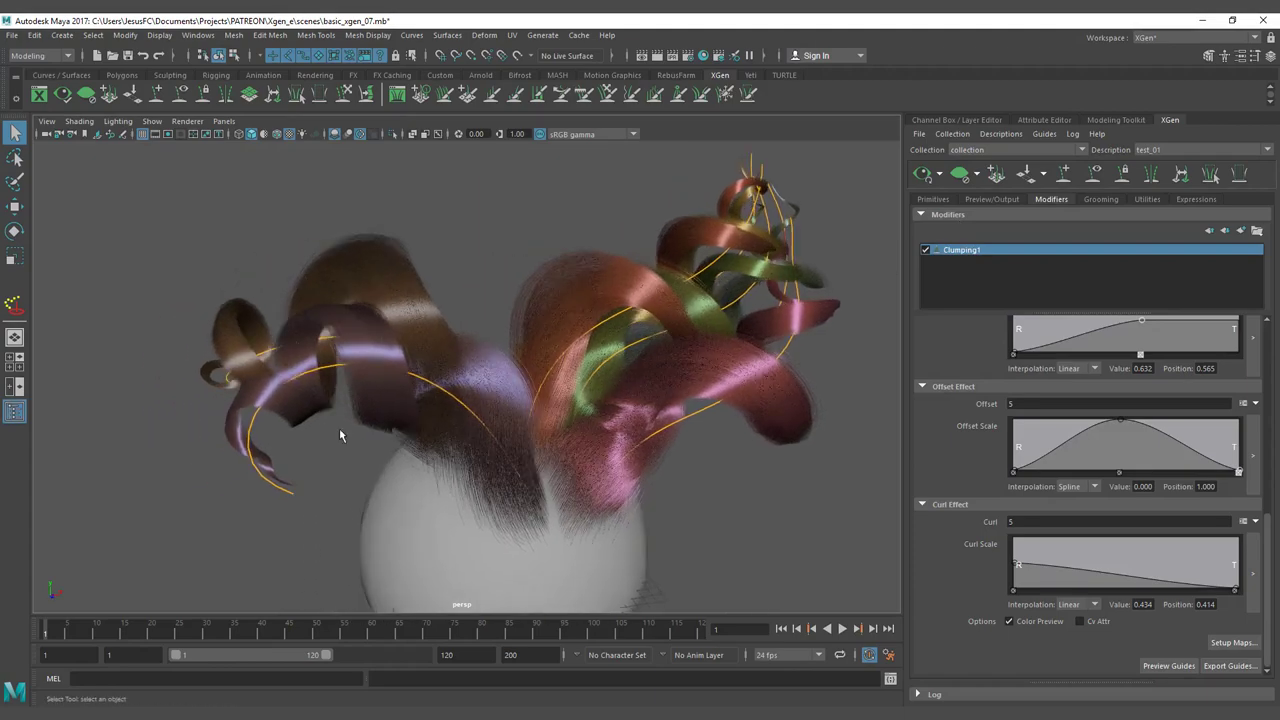